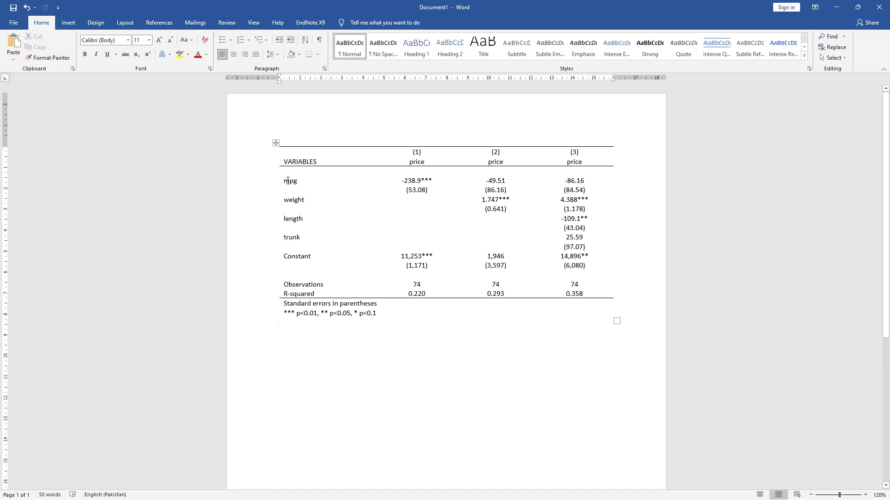
- Examine the mpg, weight, length, trunk and constant estimates across the three price models in the regression table
{"action": "left_click_drag", "start_coordinate": [289, 180], "coordinate": [304, 180]}
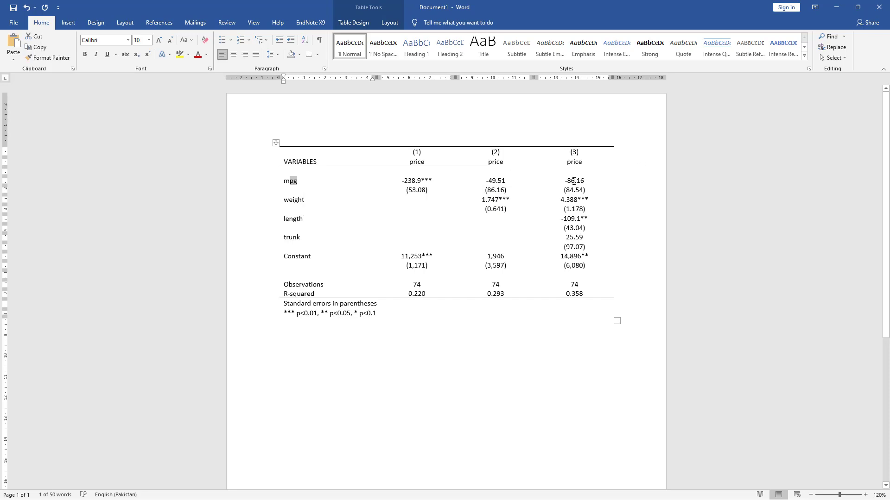
{"action": "left_click_drag", "start_coordinate": [574, 181], "coordinate": [575, 266]}
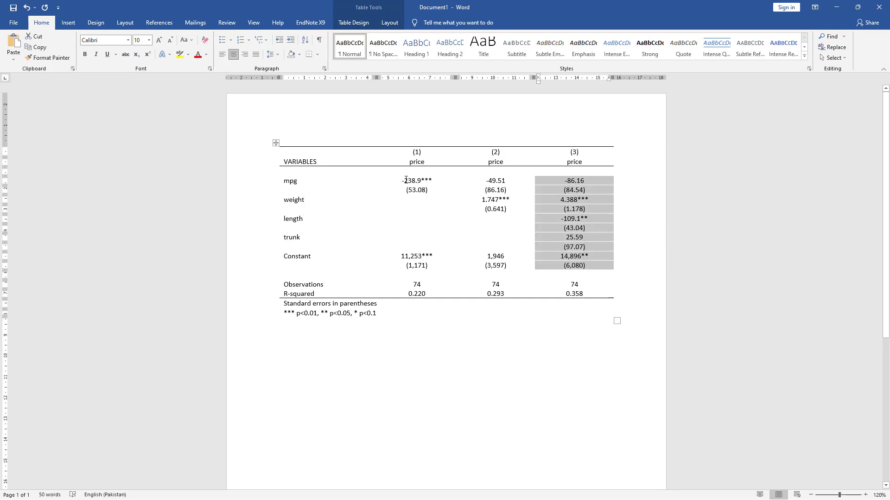
{"action": "left_click_drag", "start_coordinate": [404, 180], "coordinate": [416, 190]}
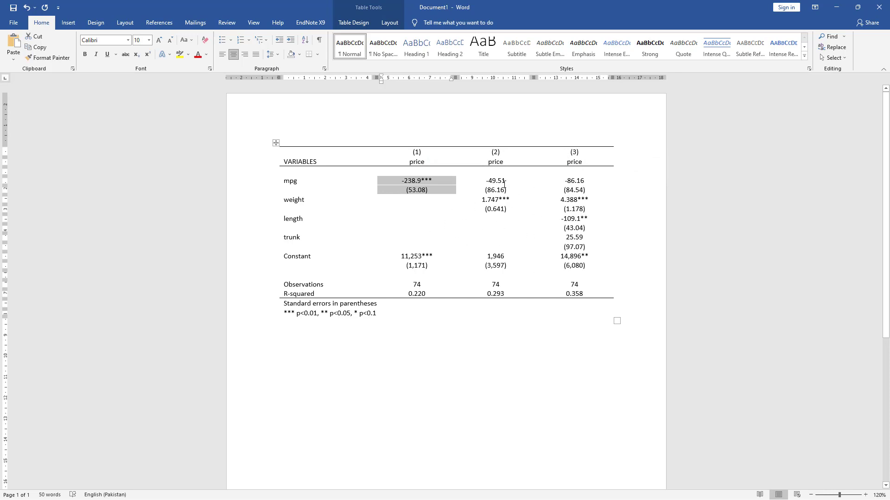
{"action": "left_click_drag", "start_coordinate": [494, 182], "coordinate": [495, 209]}
{"action": "left_click_drag", "start_coordinate": [417, 180], "coordinate": [420, 190]}
{"action": "left_click_drag", "start_coordinate": [582, 191], "coordinate": [575, 267]}
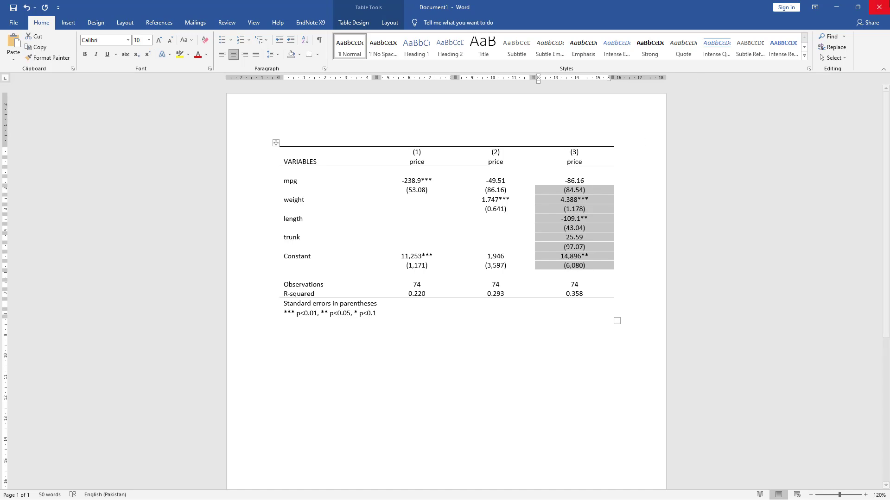
- Close the Word document and run the sysuse auto.dta line of the nested regression do-file in Stata
{"action": "left_click", "coordinate": [879, 6]}
{"action": "left_click", "coordinate": [448, 274]}
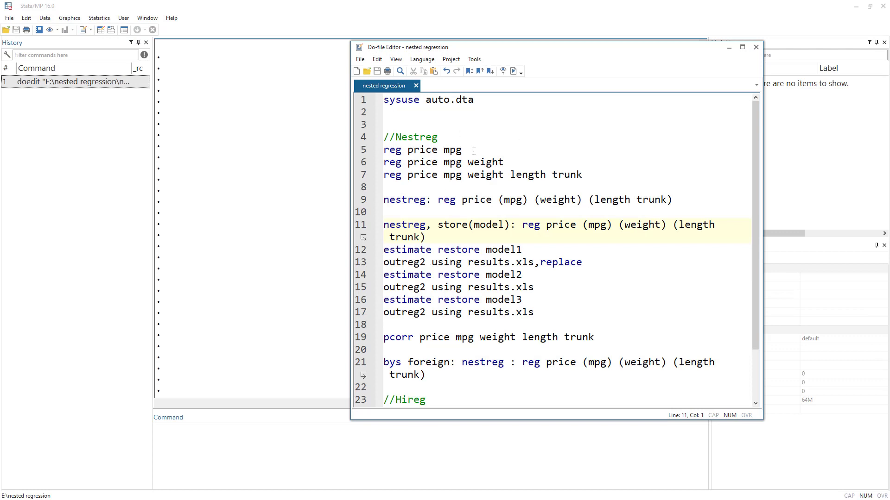
{"action": "left_click_drag", "start_coordinate": [559, 50], "coordinate": [613, 50]}
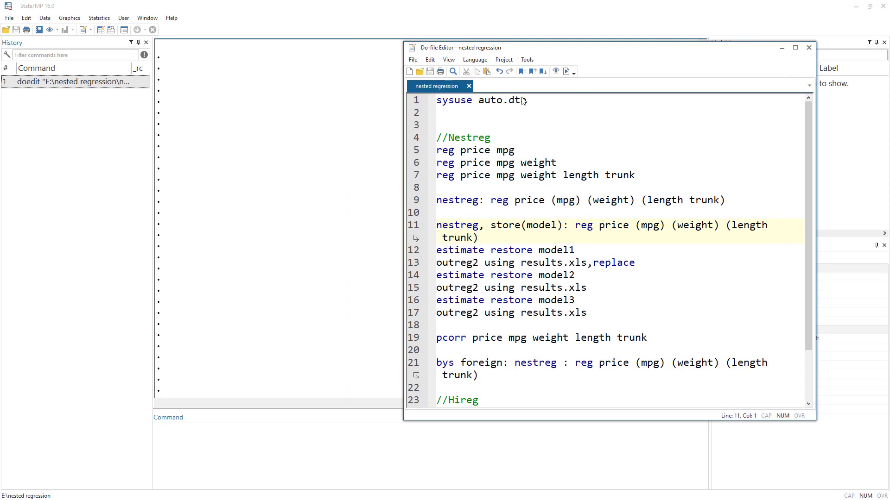
{"action": "left_click", "coordinate": [417, 101]}
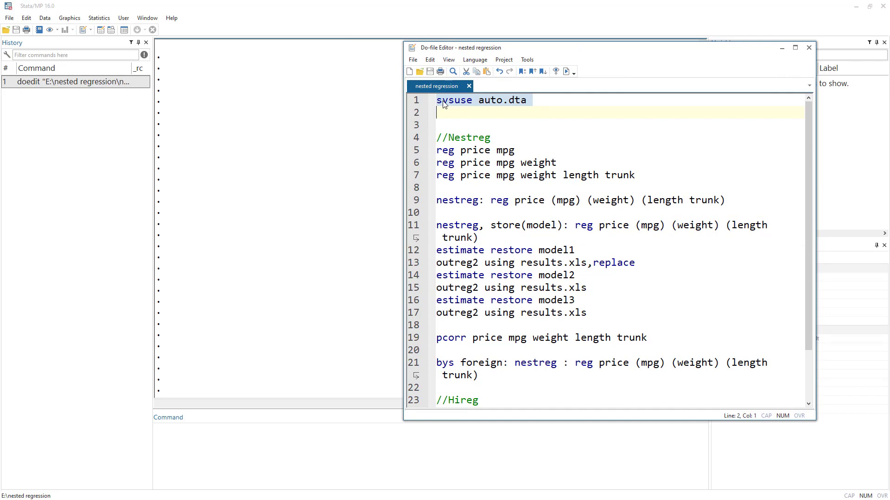
{"action": "left_click", "coordinate": [566, 72]}
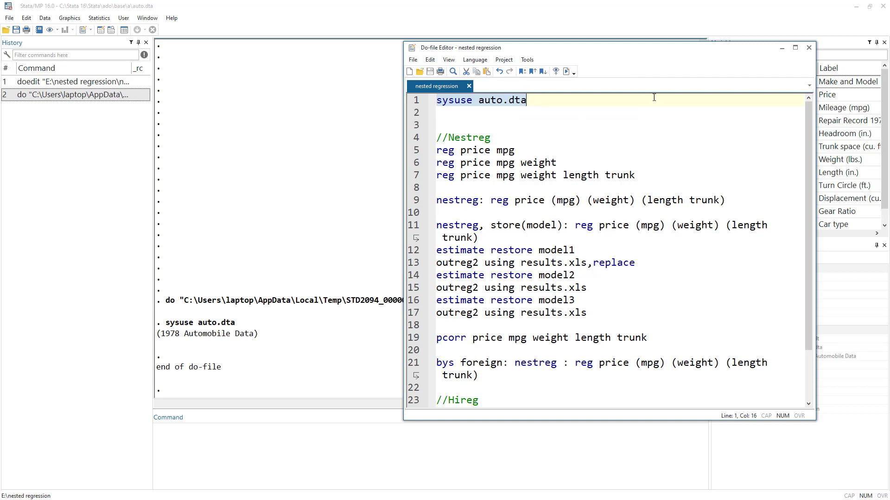
- Run the first regression in the do-file, reg price mpg
{"action": "left_click_drag", "start_coordinate": [586, 52], "coordinate": [545, 49]}
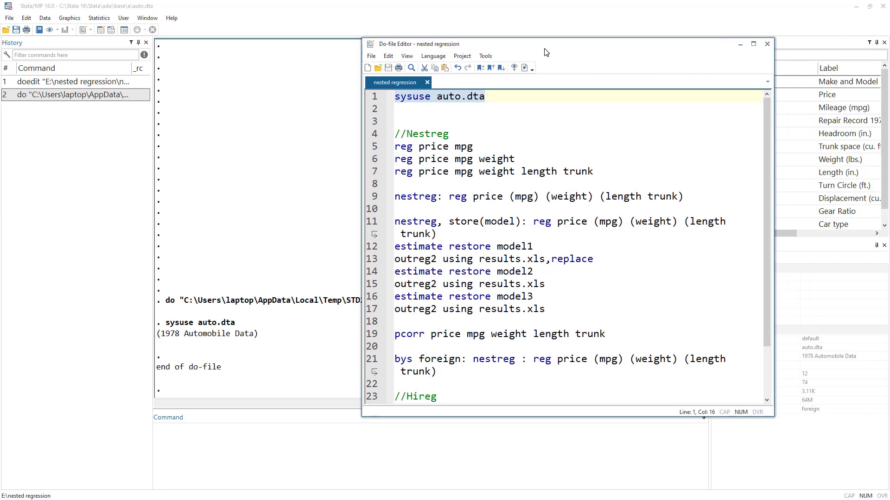
{"action": "left_click", "coordinate": [397, 150]}
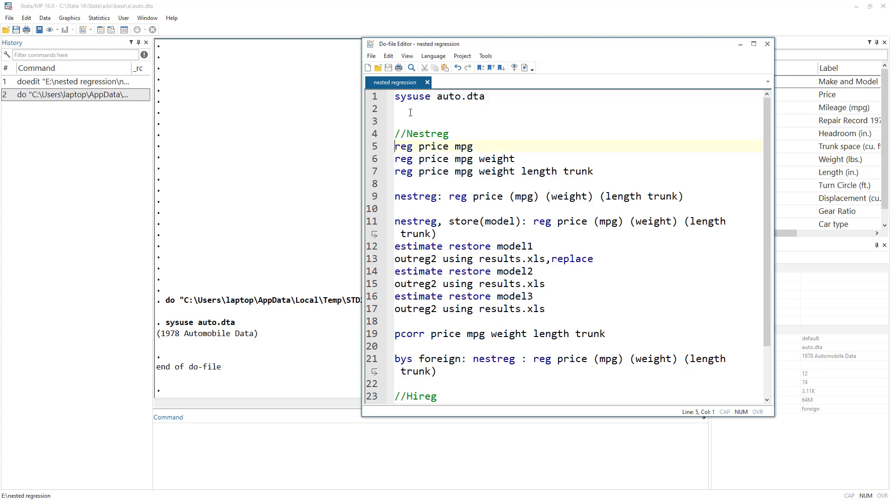
{"action": "double_click", "coordinate": [434, 147]}
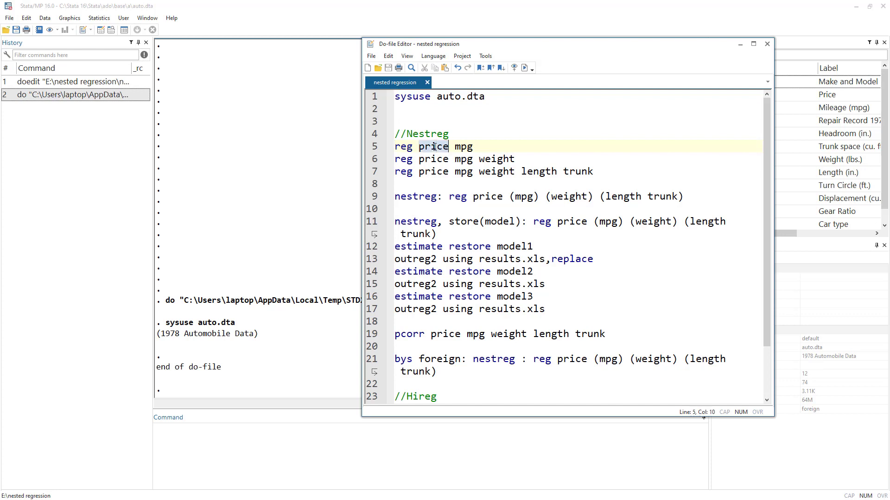
{"action": "left_click", "coordinate": [465, 149]}
{"action": "double_click", "coordinate": [465, 148]}
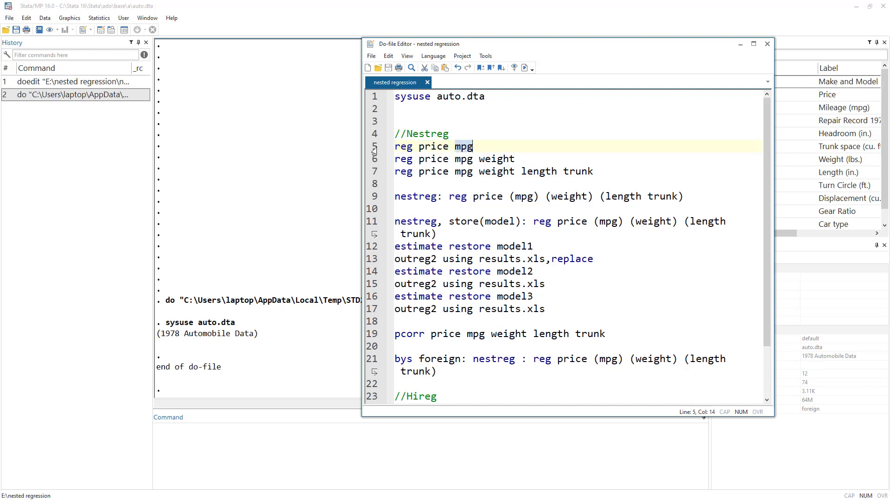
{"action": "left_click", "coordinate": [372, 147]}
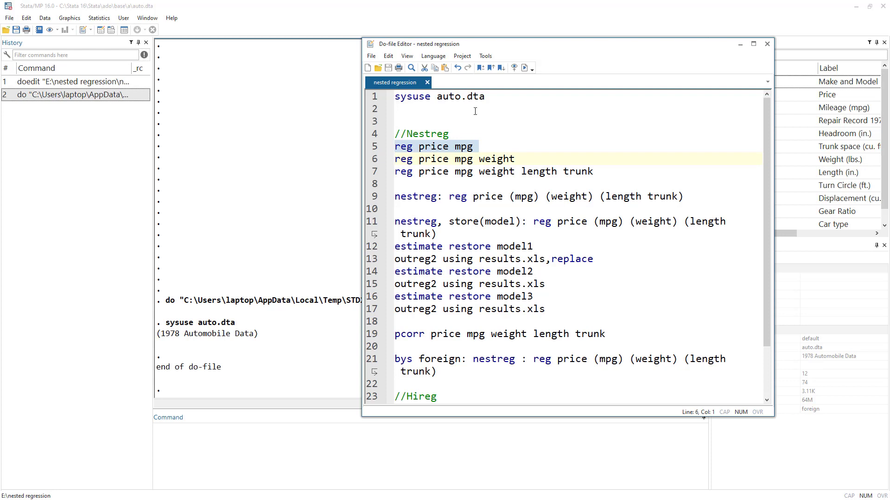
{"action": "left_click", "coordinate": [525, 68]}
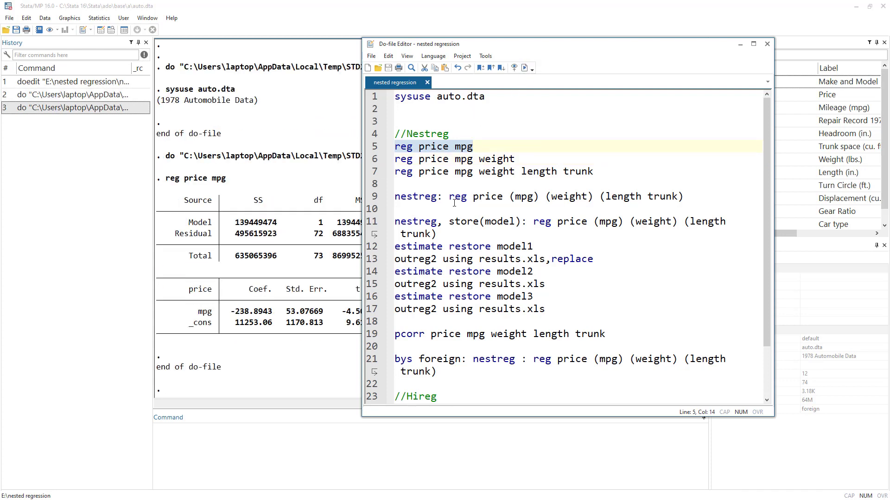
- Run the second and third regressions one after the other: reg price mpg weight and reg price mpg weight length trunk
{"action": "left_click", "coordinate": [491, 157]}
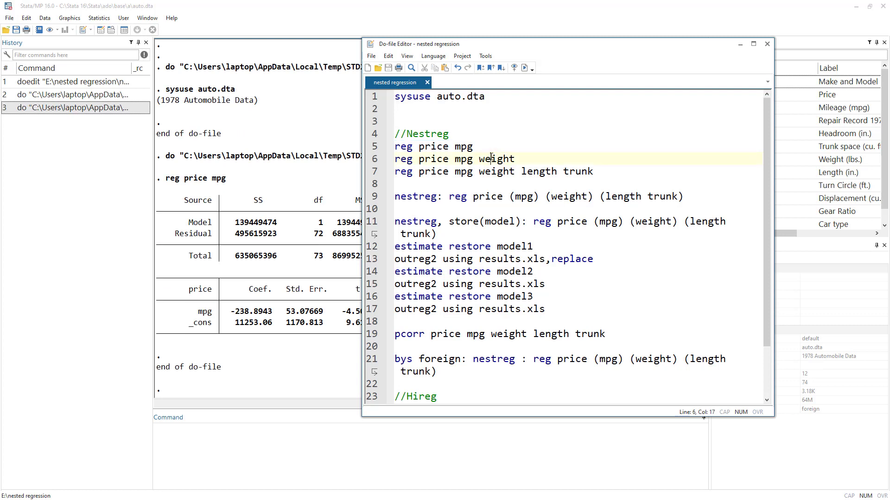
{"action": "double_click", "coordinate": [496, 157]}
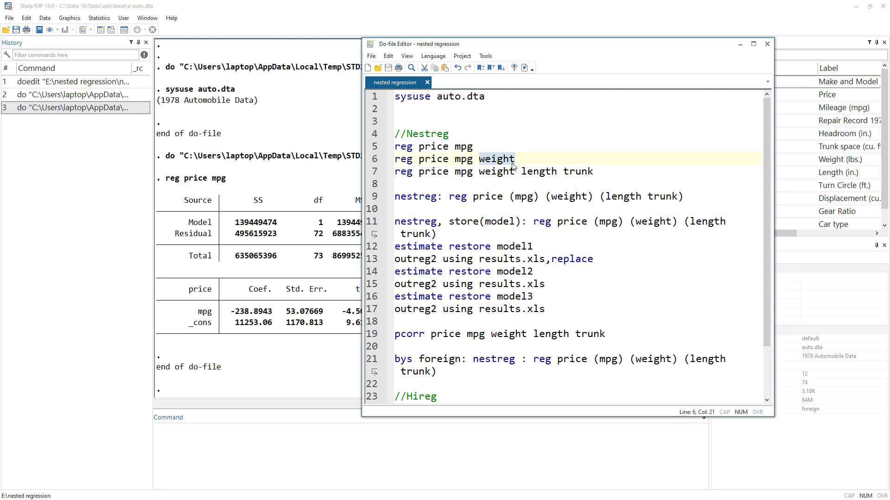
{"action": "left_click", "coordinate": [375, 160]}
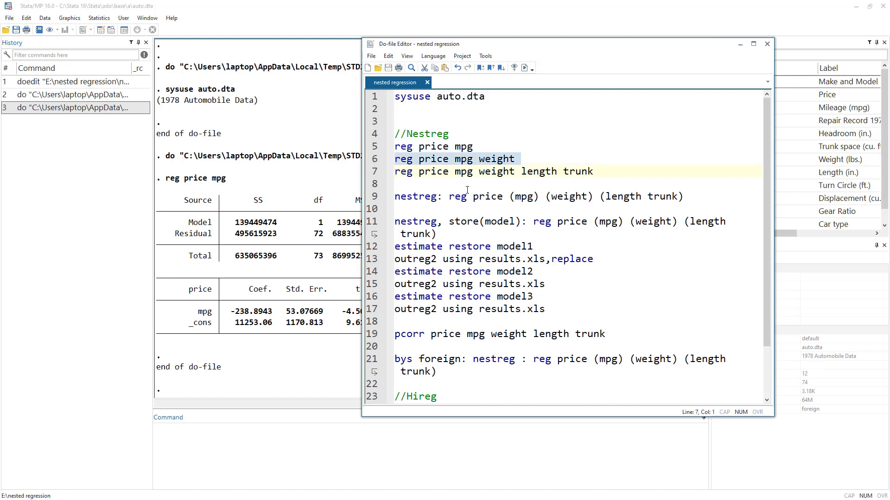
{"action": "left_click", "coordinate": [524, 68]}
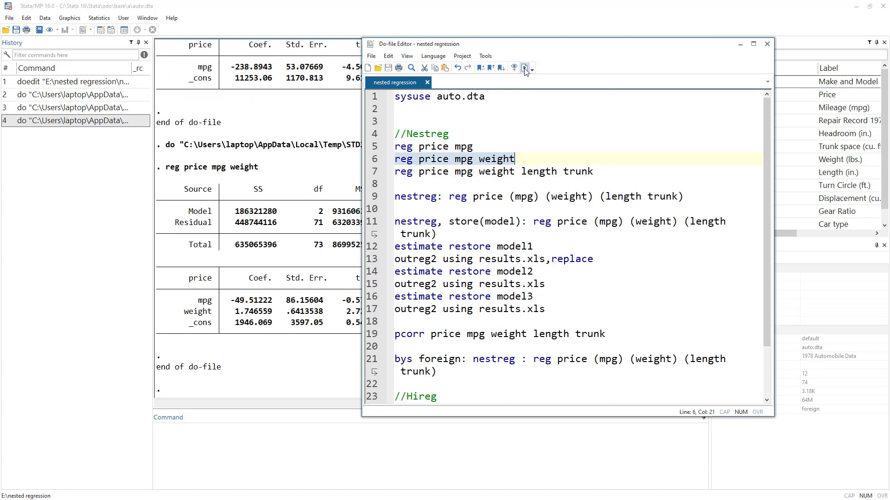
{"action": "left_click", "coordinate": [374, 176]}
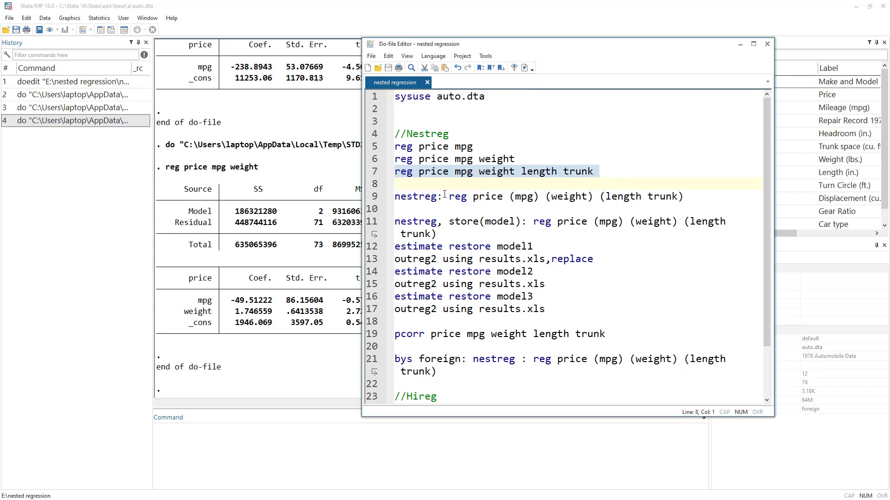
{"action": "left_click", "coordinate": [523, 71]}
- Examine the nestreg command on line 9: its prefix, the reg command, the dependent variable price and the first block (mpg)
{"action": "left_click_drag", "start_coordinate": [377, 151], "coordinate": [369, 176]}
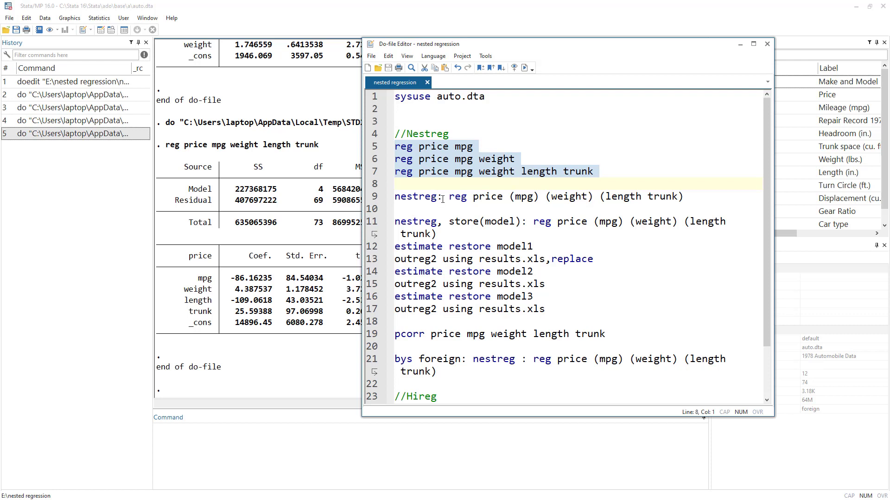
{"action": "left_click_drag", "start_coordinate": [443, 196], "coordinate": [394, 198]}
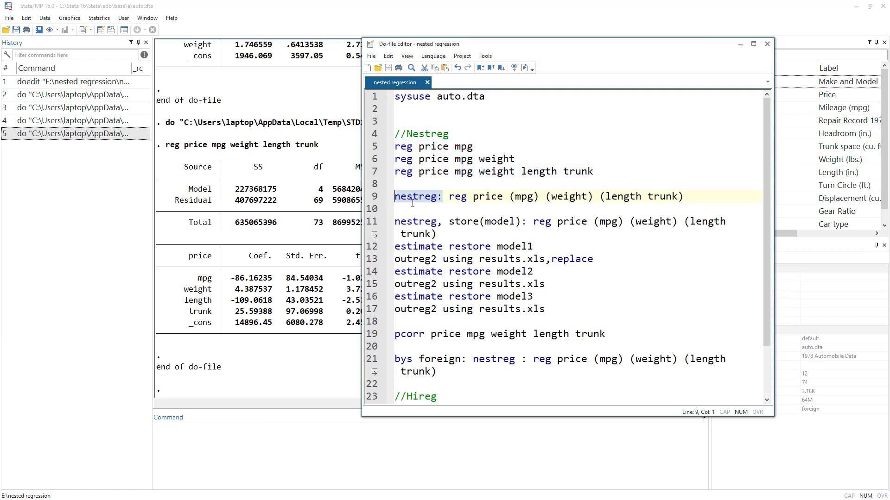
{"action": "left_click", "coordinate": [443, 197]}
{"action": "key", "text": "BackSpace"}
{"action": "double_click", "coordinate": [403, 196]}
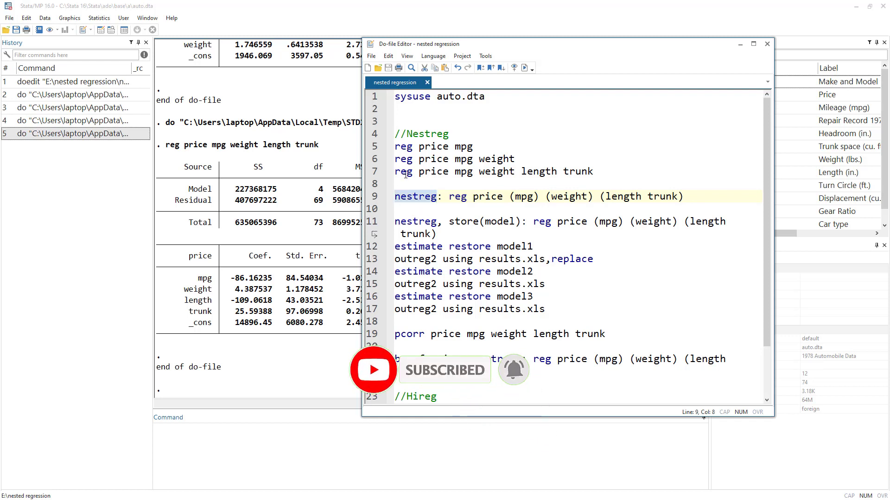
{"action": "double_click", "coordinate": [458, 196]}
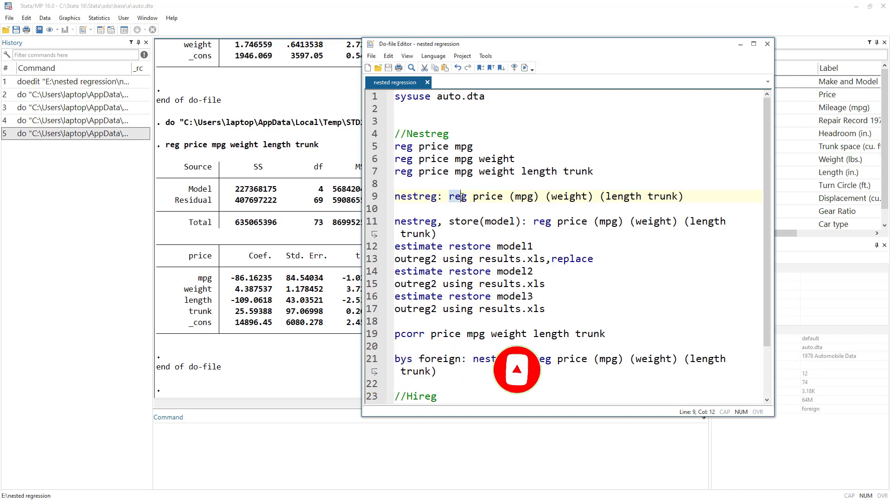
{"action": "double_click", "coordinate": [485, 197]}
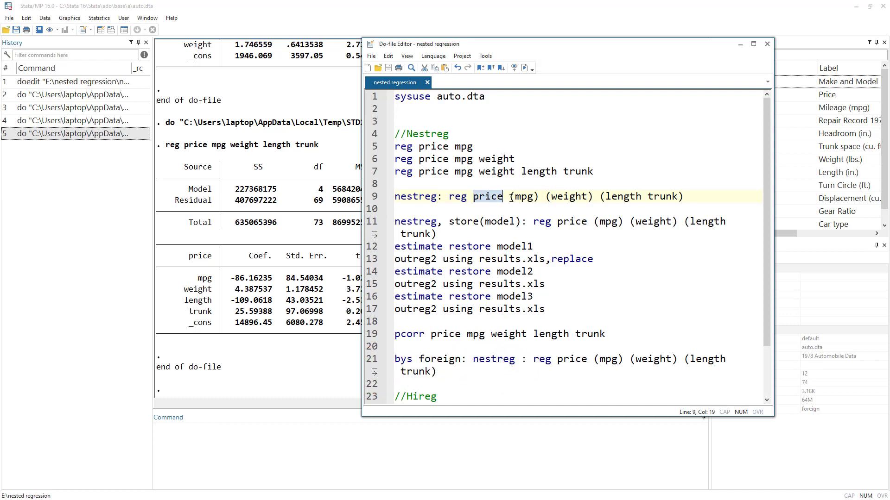
{"action": "left_click_drag", "start_coordinate": [513, 196], "coordinate": [539, 197]}
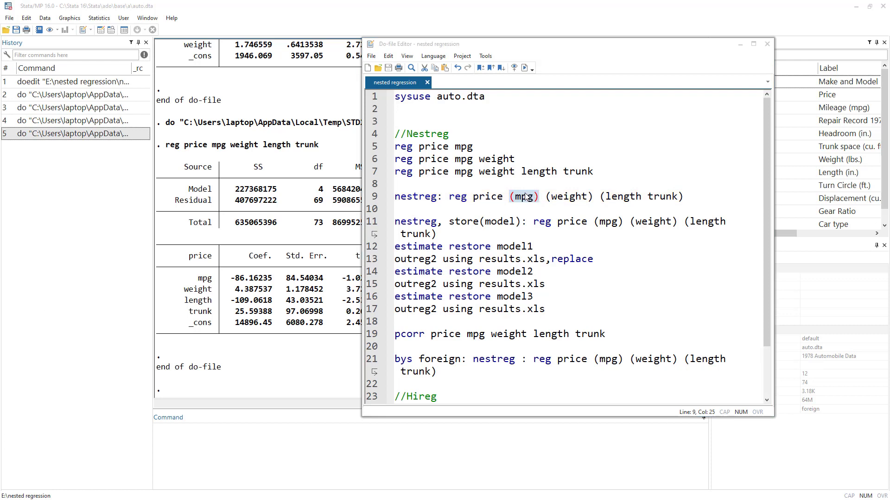
- Compare the bracketed variable blocks of the nestreg line with the predictors in the three separate reg commands above it
{"action": "left_click", "coordinate": [484, 196]}
{"action": "left_click_drag", "start_coordinate": [473, 197], "coordinate": [534, 199]}
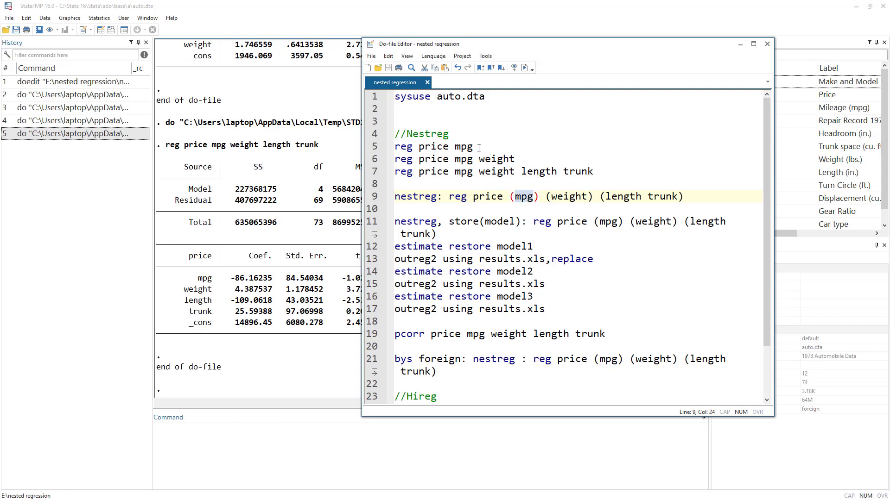
{"action": "left_click_drag", "start_coordinate": [478, 147], "coordinate": [393, 147]}
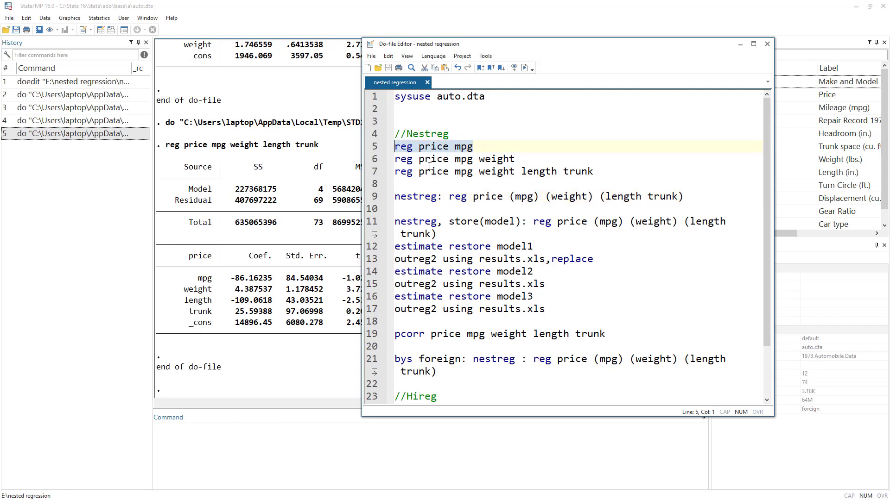
{"action": "left_click_drag", "start_coordinate": [473, 197], "coordinate": [502, 196]}
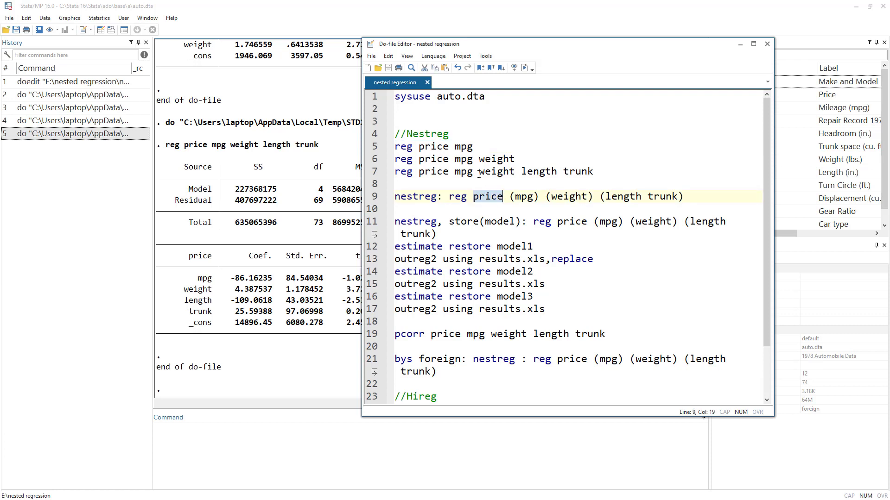
{"action": "double_click", "coordinate": [523, 194]}
{"action": "double_click", "coordinate": [561, 196]}
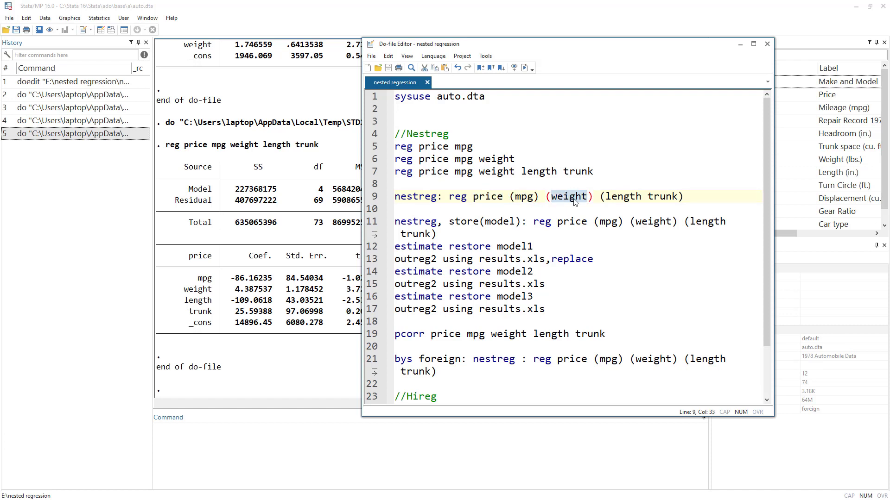
{"action": "left_click", "coordinate": [527, 195]}
{"action": "double_click", "coordinate": [527, 196]}
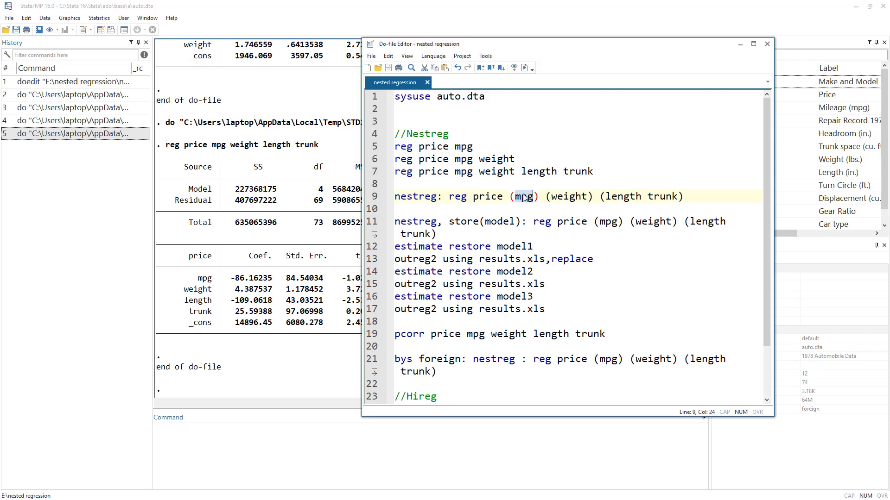
{"action": "double_click", "coordinate": [561, 198]}
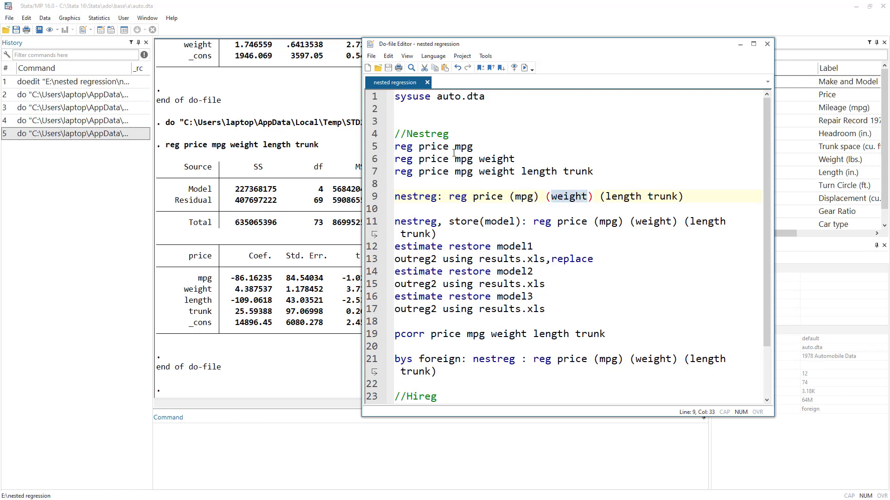
{"action": "left_click_drag", "start_coordinate": [473, 147], "coordinate": [390, 145]}
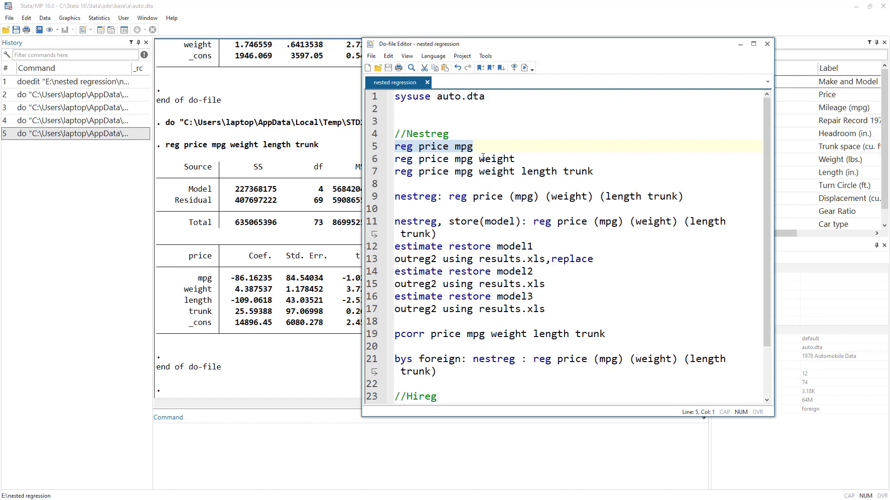
{"action": "left_click_drag", "start_coordinate": [473, 159], "coordinate": [378, 159]}
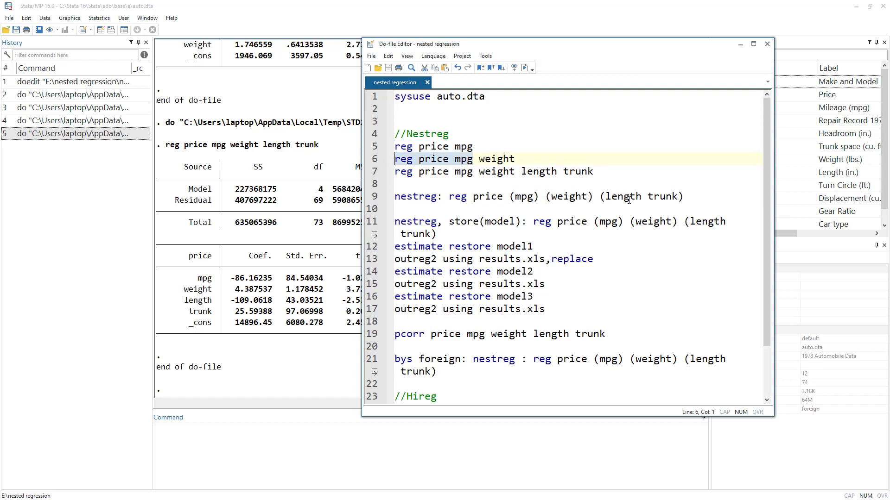
{"action": "double_click", "coordinate": [549, 199]}
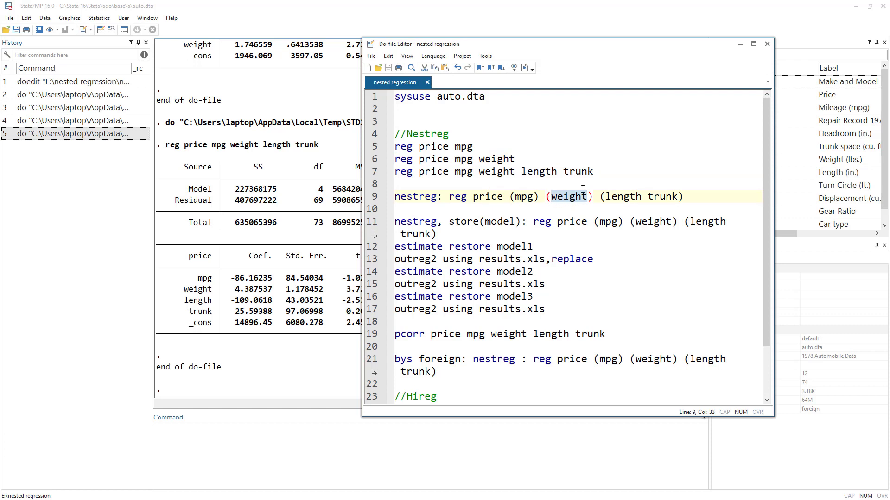
{"action": "left_click_drag", "start_coordinate": [524, 172], "coordinate": [595, 171]}
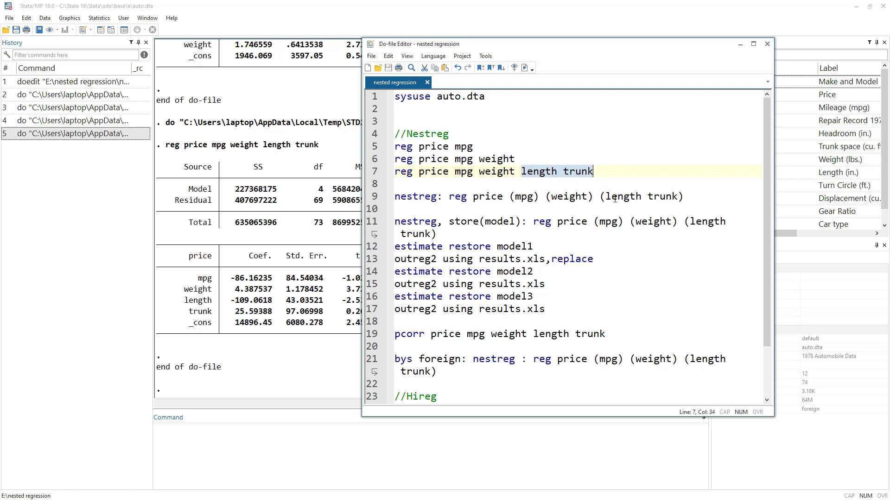
- Run line 9 of the do-file, nestreg: reg price (mpg) (weight) (length trunk)
{"action": "left_click_drag", "start_coordinate": [606, 197], "coordinate": [684, 197]}
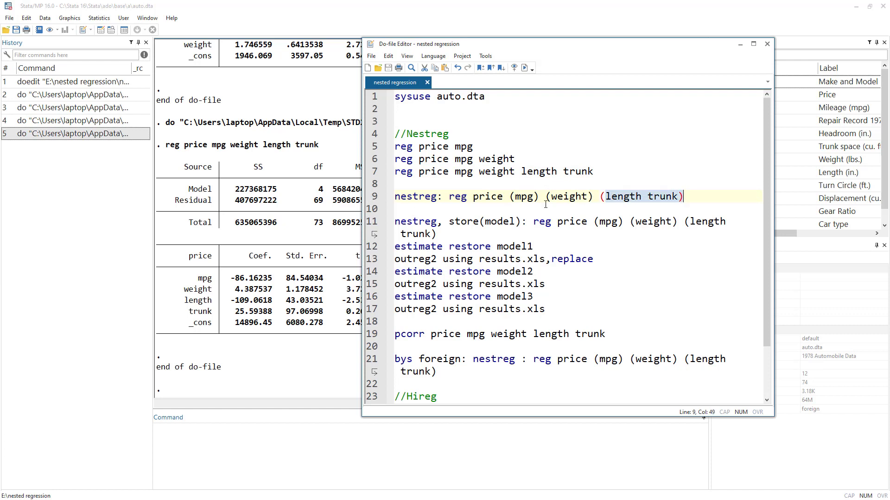
{"action": "left_click", "coordinate": [371, 198]}
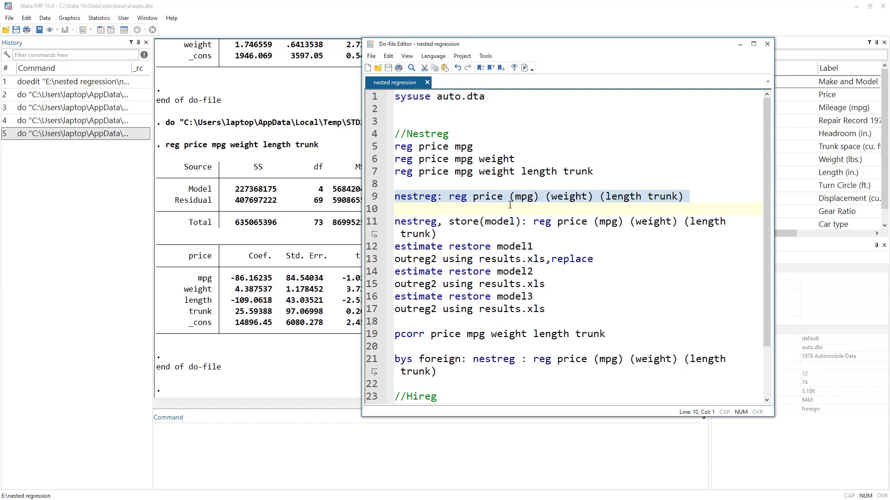
{"action": "left_click", "coordinate": [525, 68]}
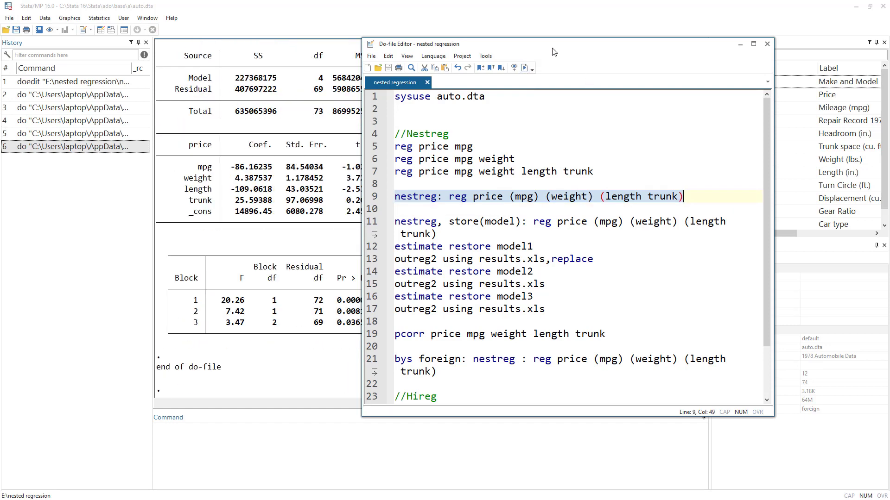
- Bring the results window forward and compare the separate reg price mpg weight length trunk output with the nestreg block output
{"action": "left_click_drag", "start_coordinate": [555, 47], "coordinate": [618, 51]}
{"action": "left_click", "coordinate": [354, 246]}
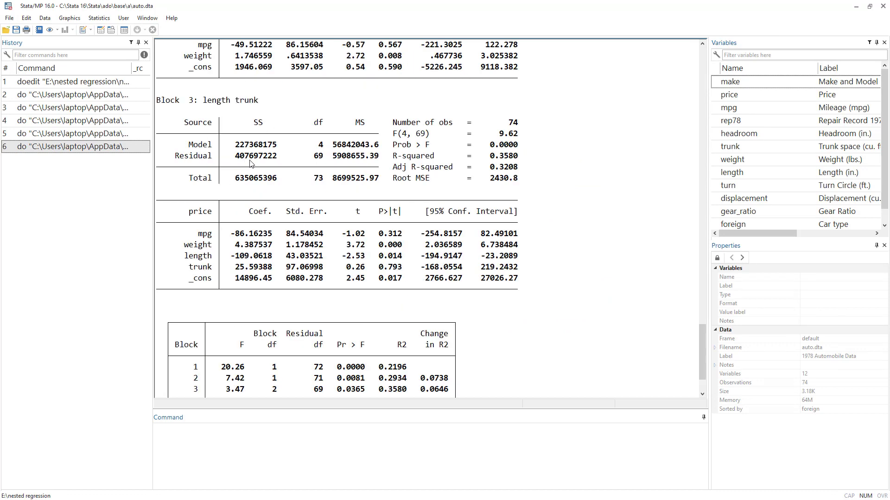
{"action": "scroll", "coordinate": [244, 160], "scroll_direction": "up", "scroll_amount": 2}
{"action": "scroll", "coordinate": [284, 261], "scroll_direction": "up", "scroll_amount": 10}
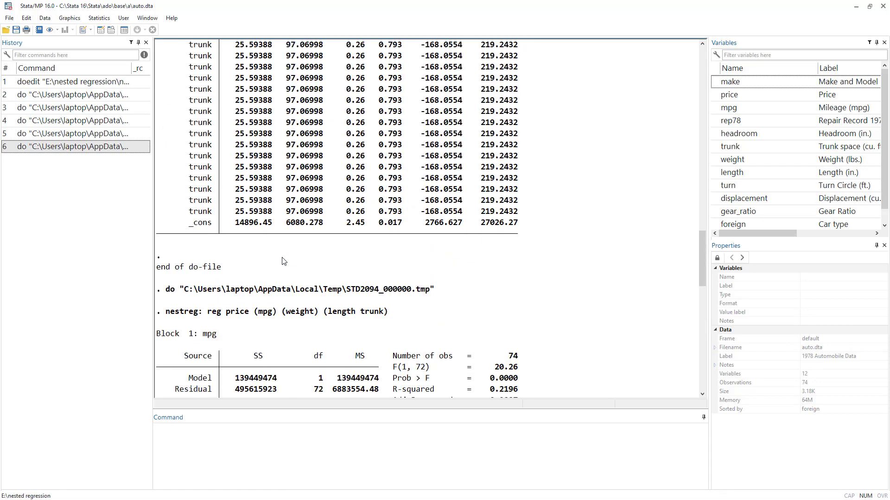
{"action": "scroll", "coordinate": [284, 261], "scroll_direction": "down", "scroll_amount": 5}
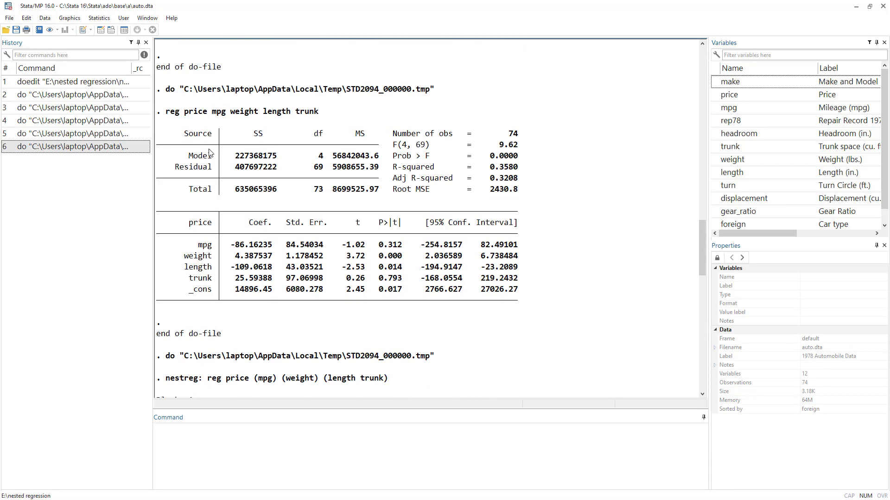
{"action": "left_click_drag", "start_coordinate": [168, 116], "coordinate": [329, 120]}
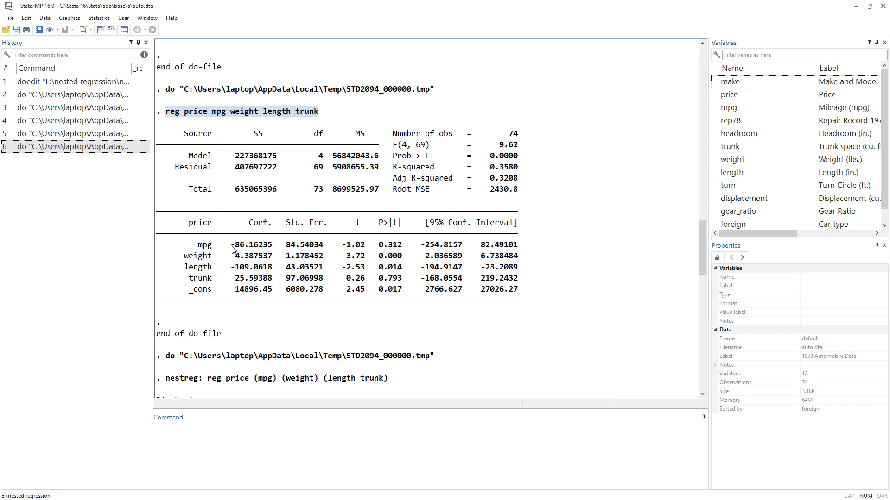
{"action": "left_click_drag", "start_coordinate": [232, 246], "coordinate": [258, 252]}
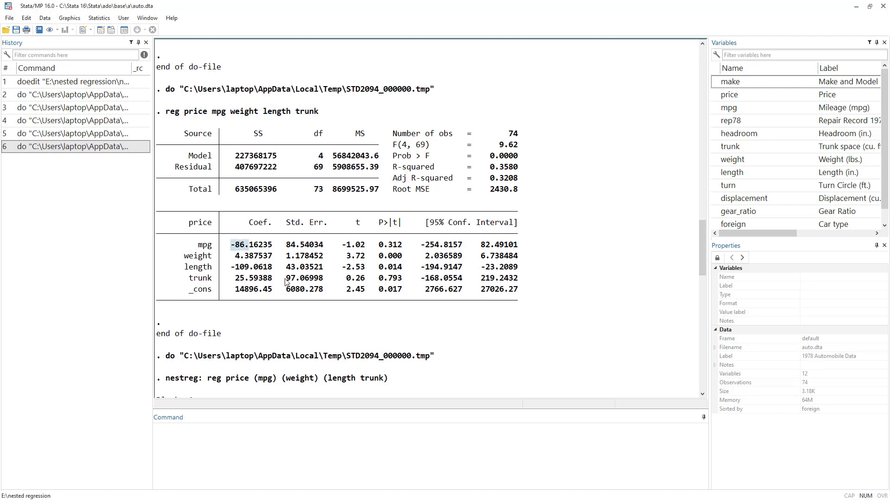
{"action": "scroll", "coordinate": [318, 274], "scroll_direction": "down", "scroll_amount": 15}
{"action": "scroll", "coordinate": [318, 275], "scroll_direction": "down", "scroll_amount": 7}
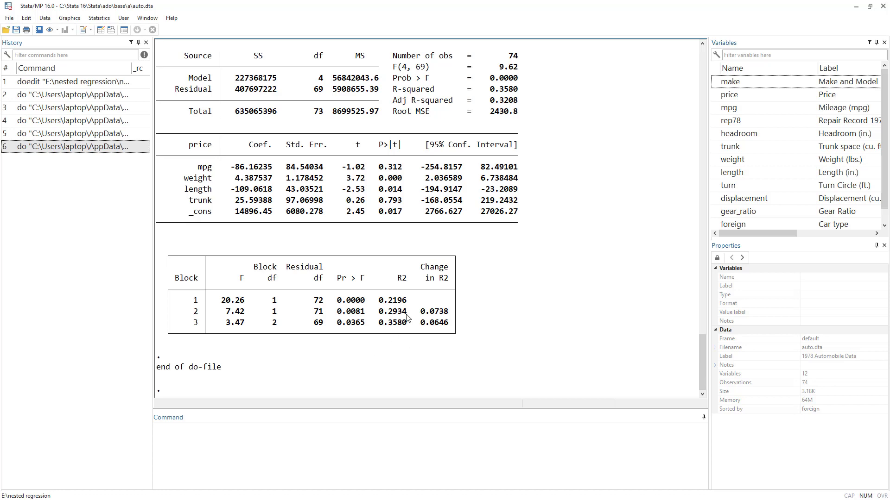
- Compare the R-squared of each nestreg block regression with the R2 column of the block summary table
{"action": "scroll", "coordinate": [473, 300], "scroll_direction": "up", "scroll_amount": 15}
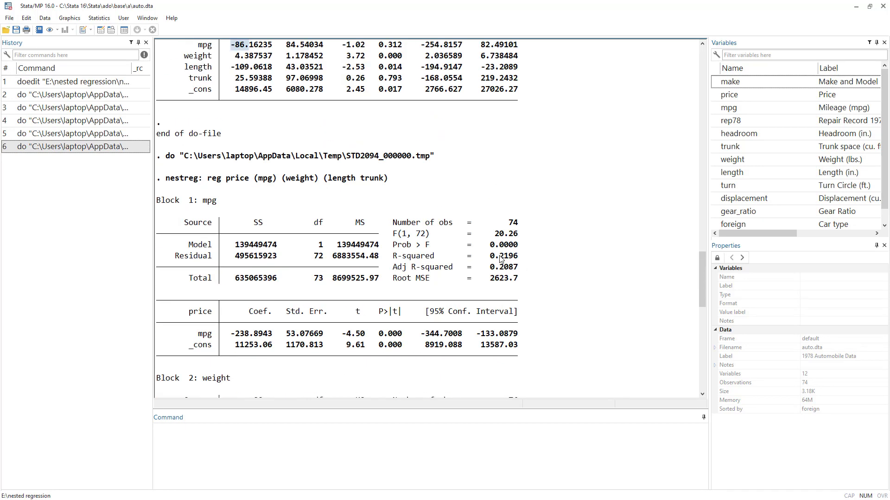
{"action": "scroll", "coordinate": [482, 297], "scroll_direction": "down", "scroll_amount": 15}
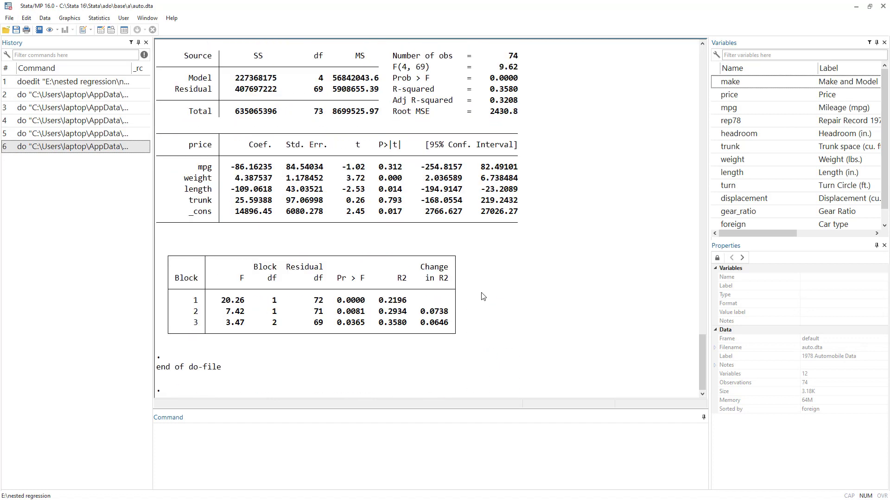
{"action": "scroll", "coordinate": [482, 297], "scroll_direction": "up", "scroll_amount": 7}
{"action": "left_click_drag", "start_coordinate": [499, 135], "coordinate": [521, 134]}
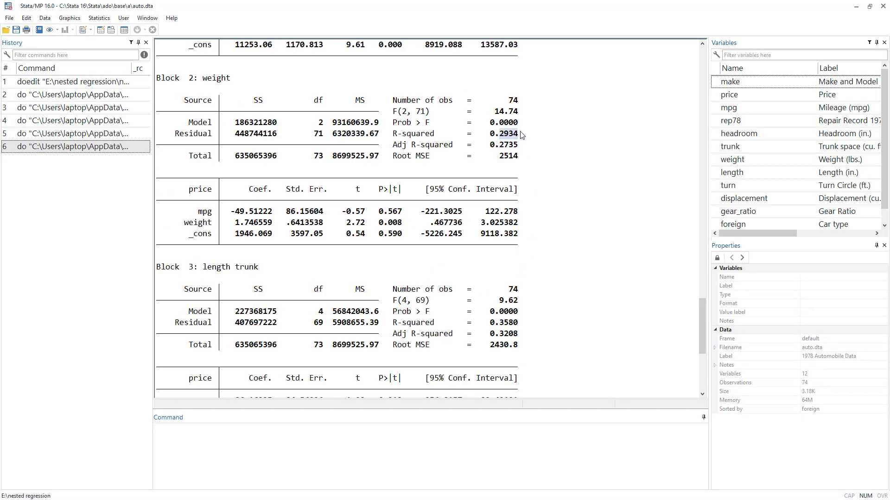
{"action": "scroll", "coordinate": [482, 254], "scroll_direction": "down", "scroll_amount": 7}
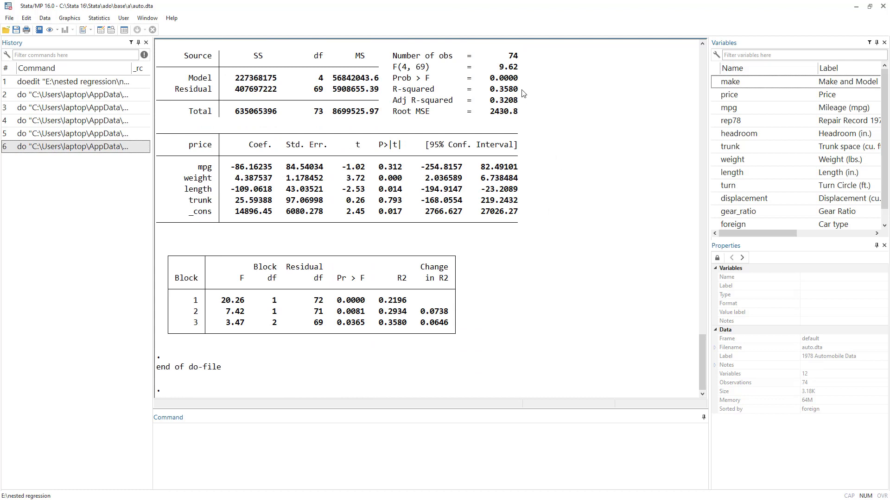
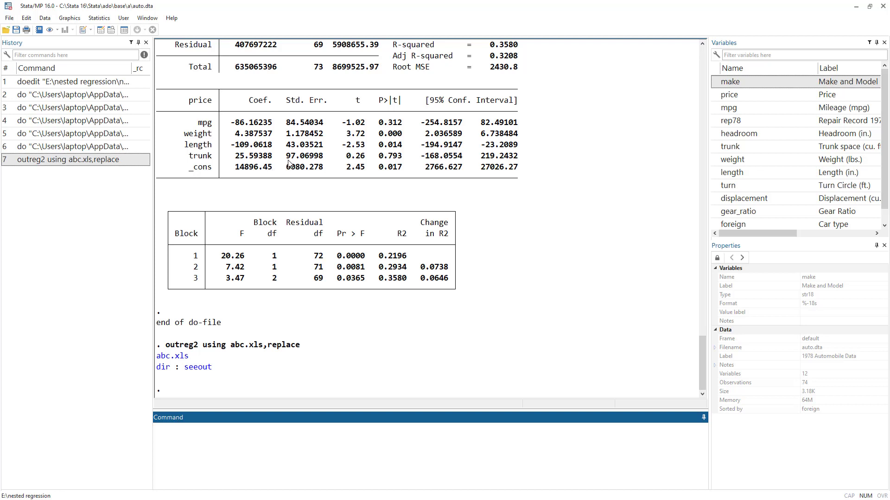
- Open the exported abc.xls in Excel and examine its coefficients, standard errors and R-squared row
{"action": "left_click", "coordinate": [177, 359]}
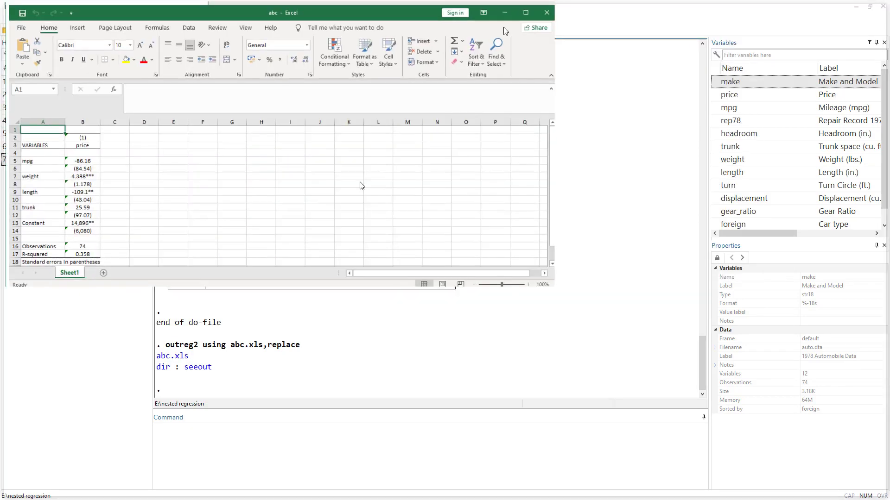
{"action": "left_click_drag", "start_coordinate": [74, 159], "coordinate": [76, 245]}
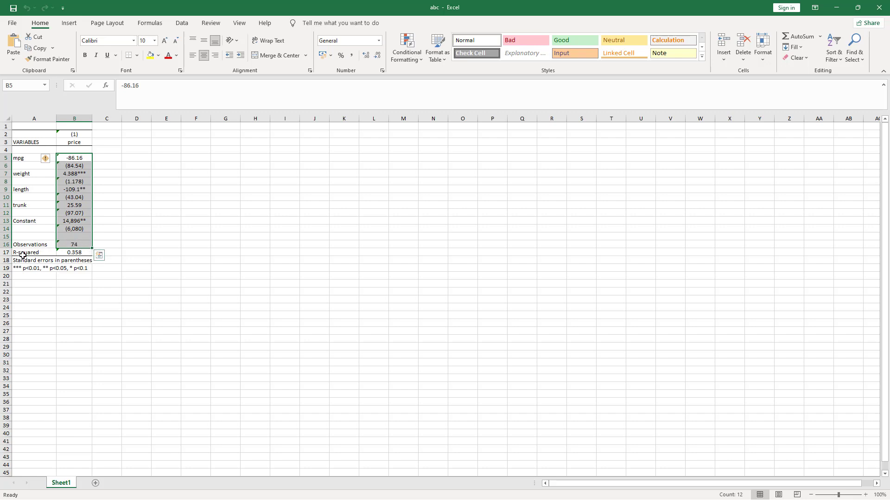
{"action": "left_click_drag", "start_coordinate": [24, 255], "coordinate": [63, 252]}
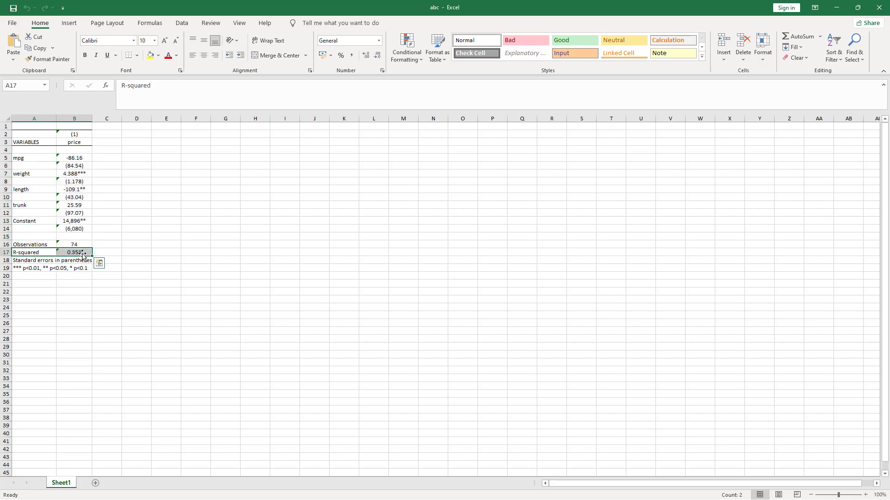
{"action": "left_click_drag", "start_coordinate": [80, 158], "coordinate": [81, 165]}
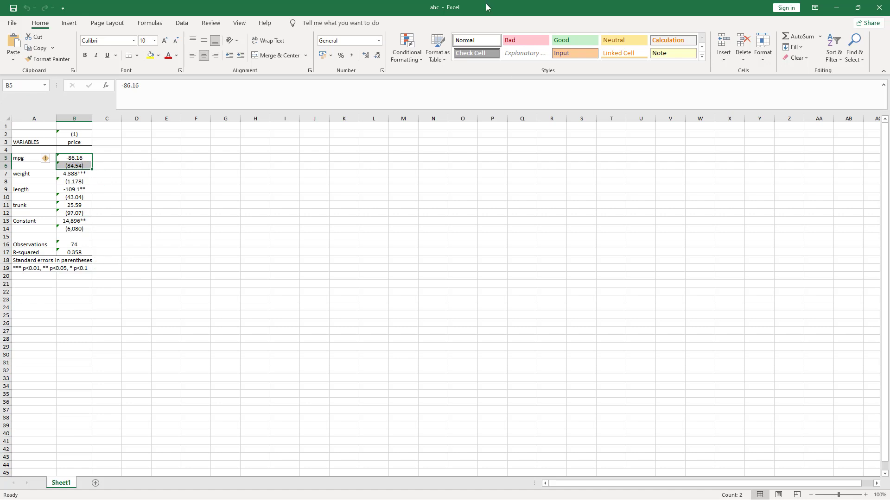
- Compare the exported table with the final block's coefficients in the Stata results, and close the abc workbook
{"action": "left_click_drag", "start_coordinate": [489, 5], "coordinate": [632, 48]}
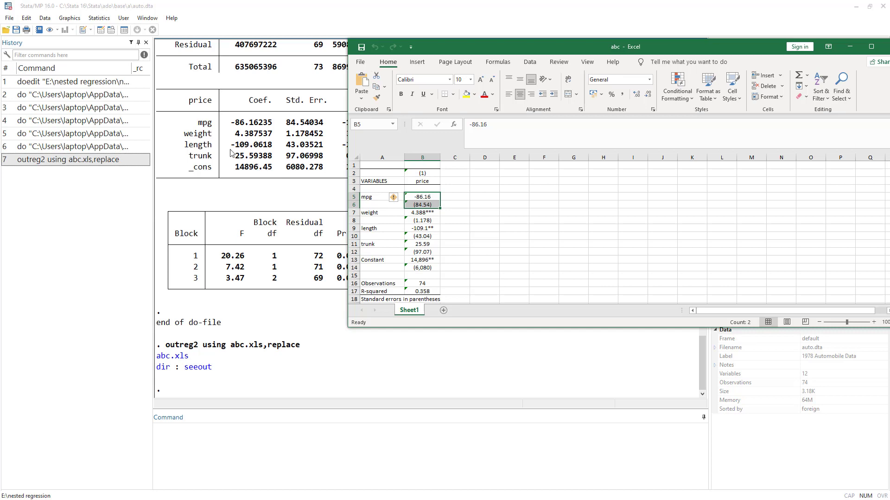
{"action": "scroll", "coordinate": [212, 185], "scroll_direction": "up", "scroll_amount": 1}
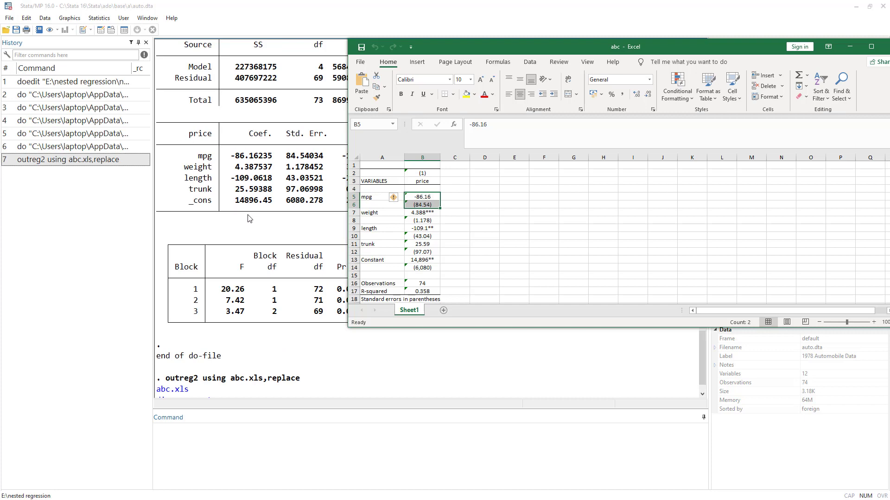
{"action": "left_click_drag", "start_coordinate": [782, 48], "coordinate": [503, 50]}
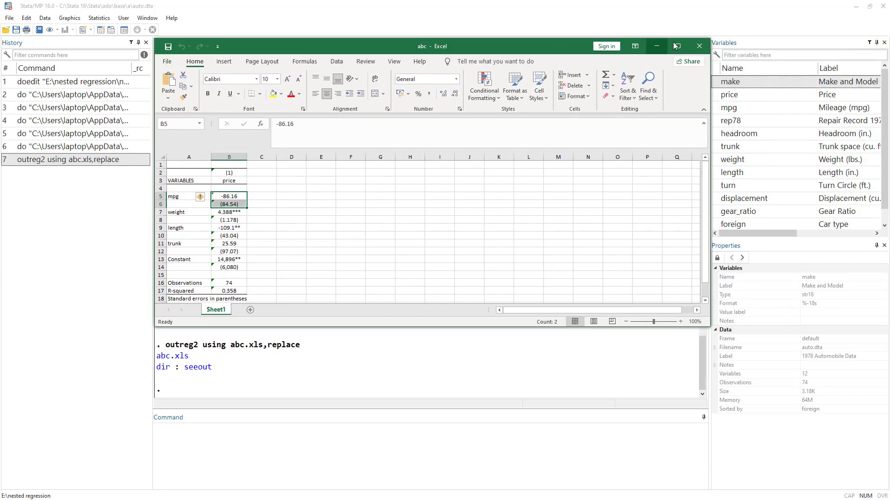
{"action": "left_click", "coordinate": [699, 44]}
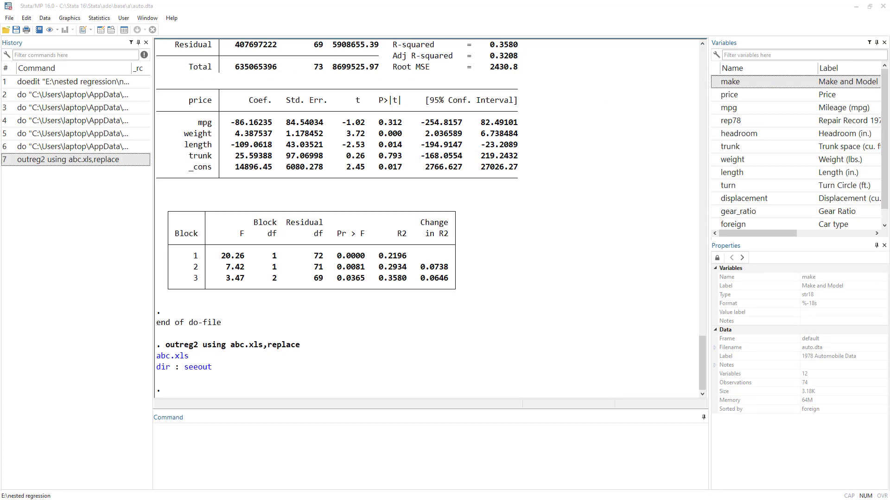
- Check the beginning of the nestreg command on do-file line 11 and open the help entry with help nestreg
{"action": "key", "text": "alt+Tab"}
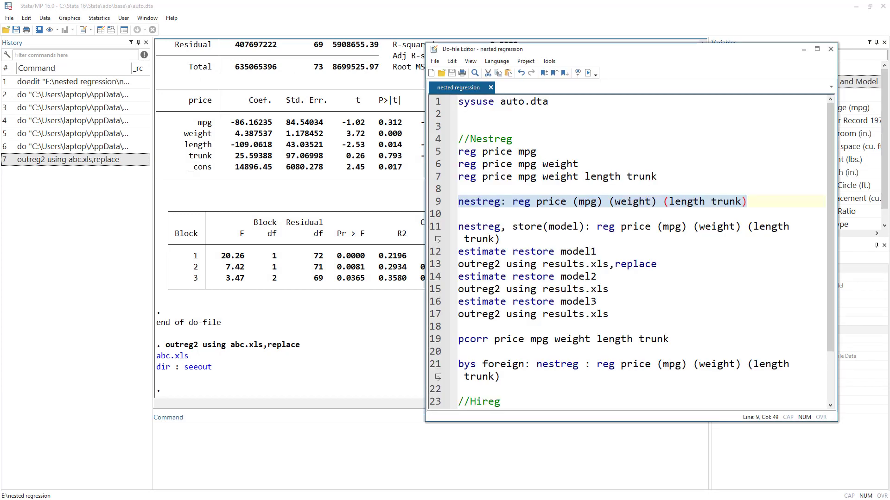
{"action": "left_click", "coordinate": [507, 227]}
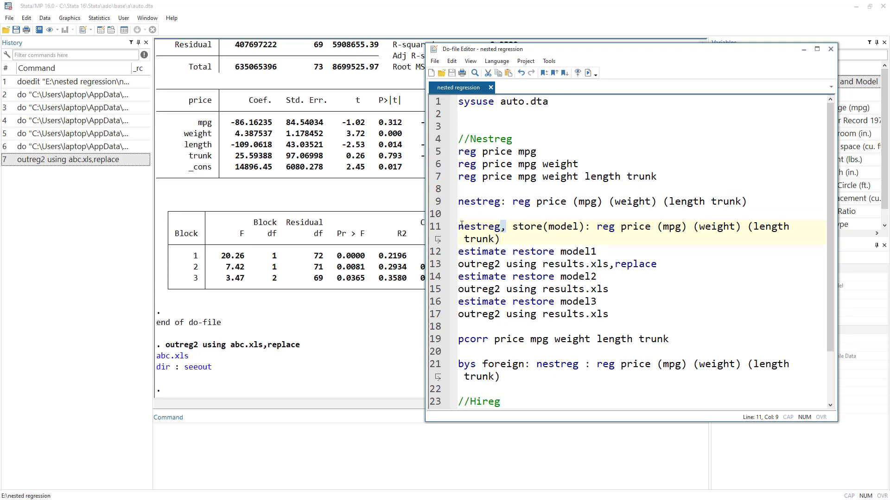
{"action": "left_click", "coordinate": [228, 437]}
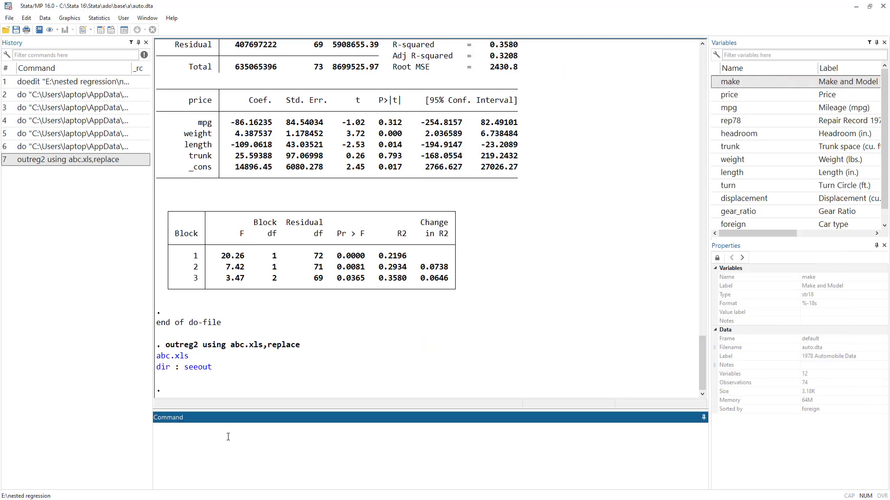
{"action": "type", "text": "help net"}
{"action": "key", "text": "BackSpace"}
{"action": "type", "text": "streg"}
{"action": "key", "text": "Return"}
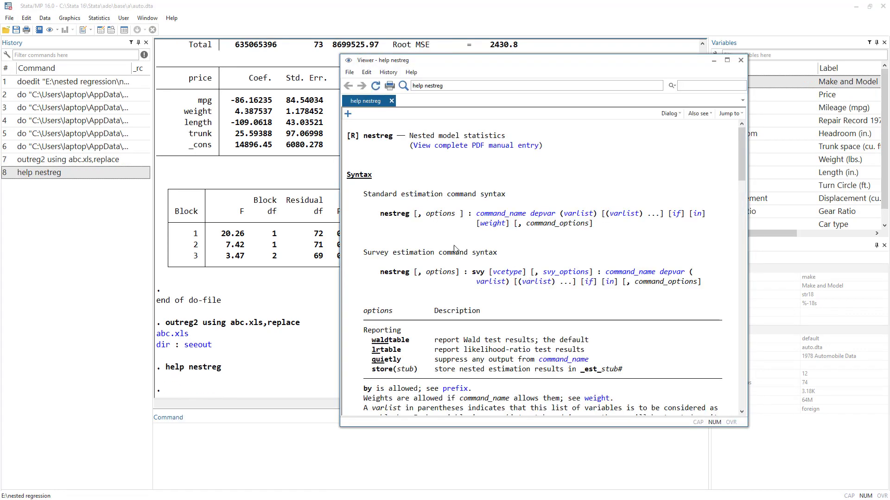
- Examine the store(stub) option in the nestreg help and where options go in the standard estimation syntax
{"action": "scroll", "coordinate": [453, 334], "scroll_direction": "down", "scroll_amount": 3}
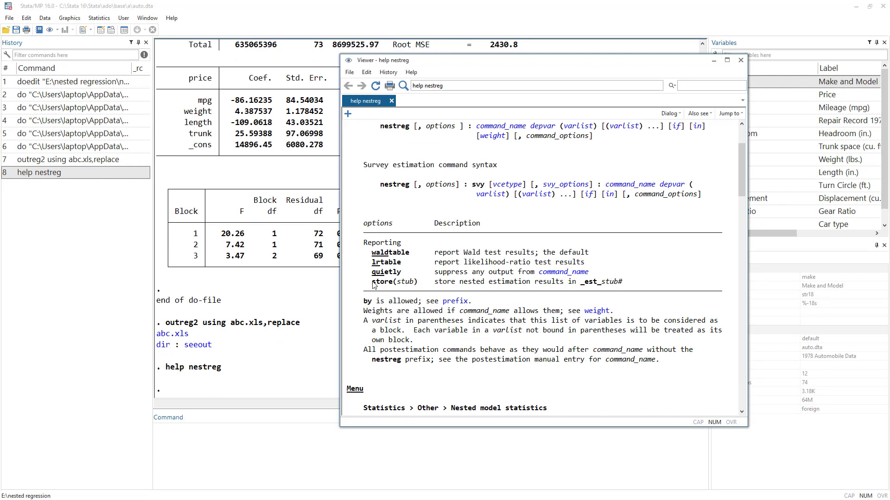
{"action": "left_click_drag", "start_coordinate": [373, 285], "coordinate": [412, 288]}
{"action": "left_click", "coordinate": [410, 286]}
{"action": "left_click_drag", "start_coordinate": [372, 285], "coordinate": [391, 285]}
{"action": "scroll", "coordinate": [406, 264], "scroll_direction": "up", "scroll_amount": 1}
{"action": "scroll", "coordinate": [396, 274], "scroll_direction": "up", "scroll_amount": 2}
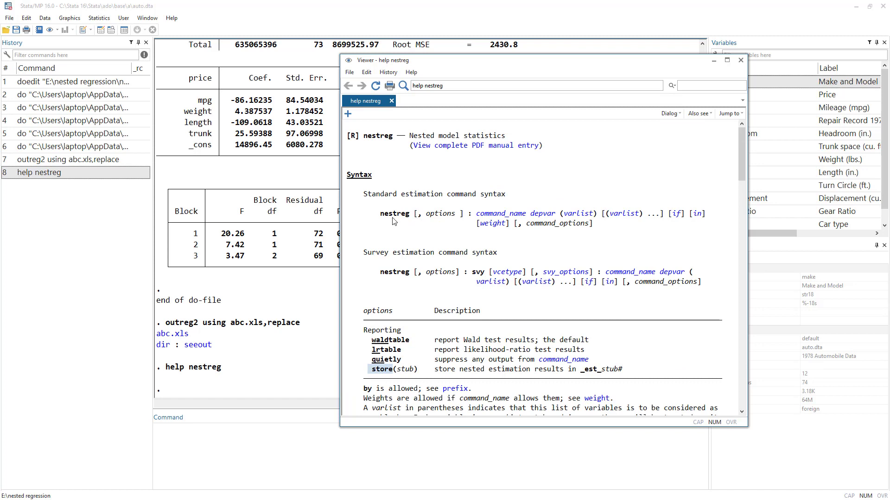
{"action": "left_click_drag", "start_coordinate": [380, 215], "coordinate": [448, 218]}
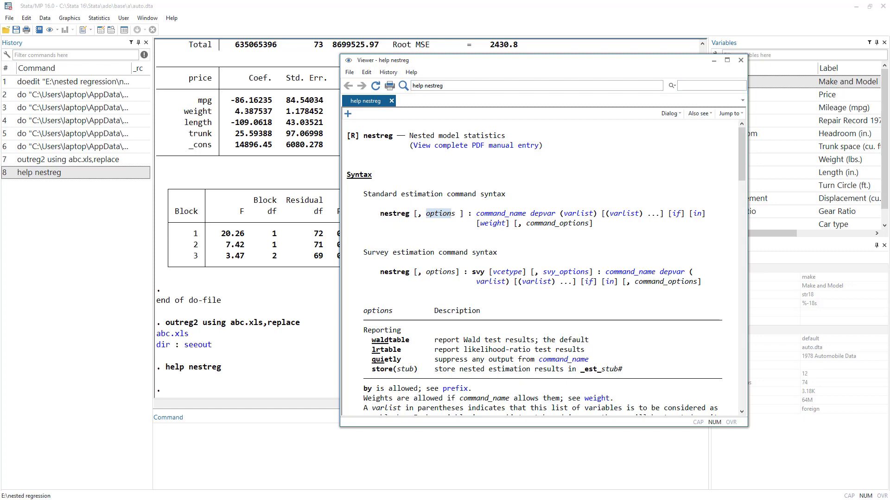
- Return to the do-file and examine the store option and its stub name model on line 11
{"action": "key", "text": "ctrl+9"}
{"action": "left_click_drag", "start_coordinate": [457, 55], "coordinate": [441, 62]}
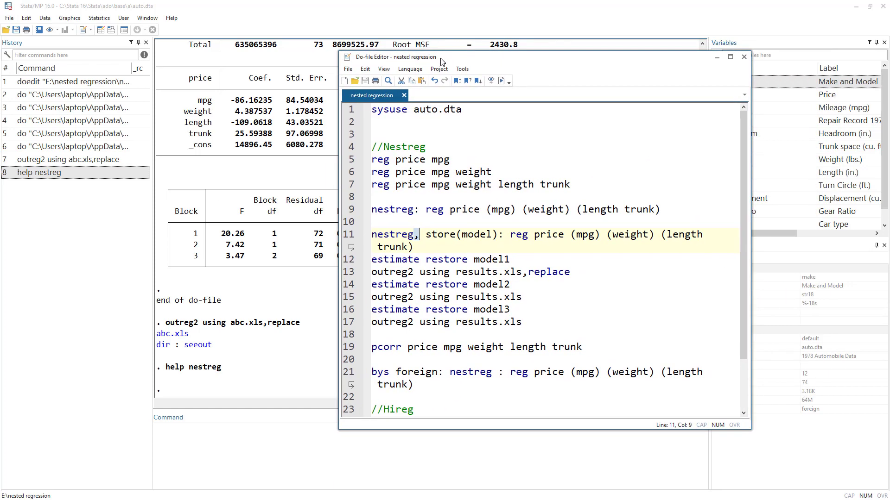
{"action": "double_click", "coordinate": [433, 236]}
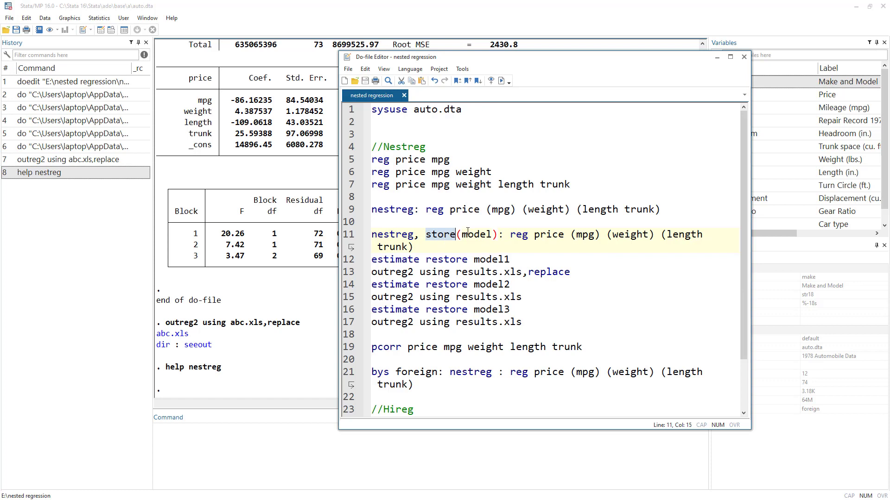
{"action": "double_click", "coordinate": [470, 236]}
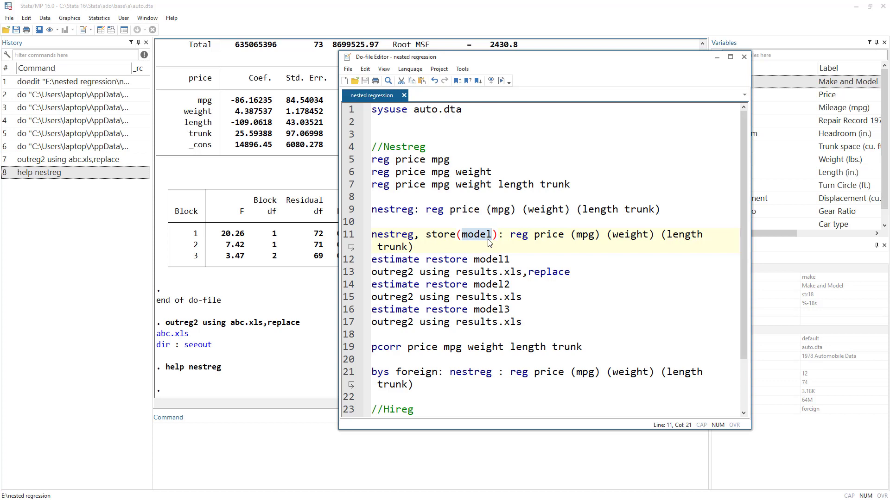
- Close the nestreg help viewer and reposition the do-file editor over the results window
{"action": "scroll", "coordinate": [809, 142], "scroll_direction": "down", "scroll_amount": 1}
{"action": "left_click_drag", "start_coordinate": [668, 58], "coordinate": [542, 56]}
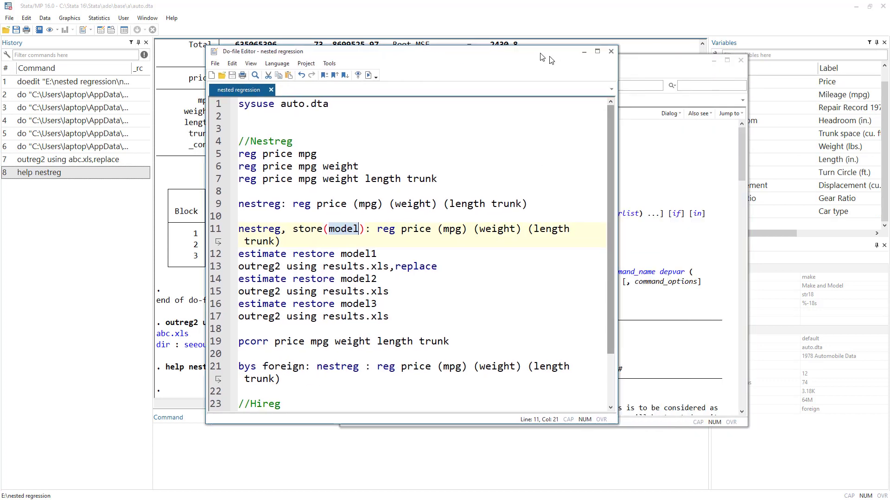
{"action": "left_click", "coordinate": [740, 61]}
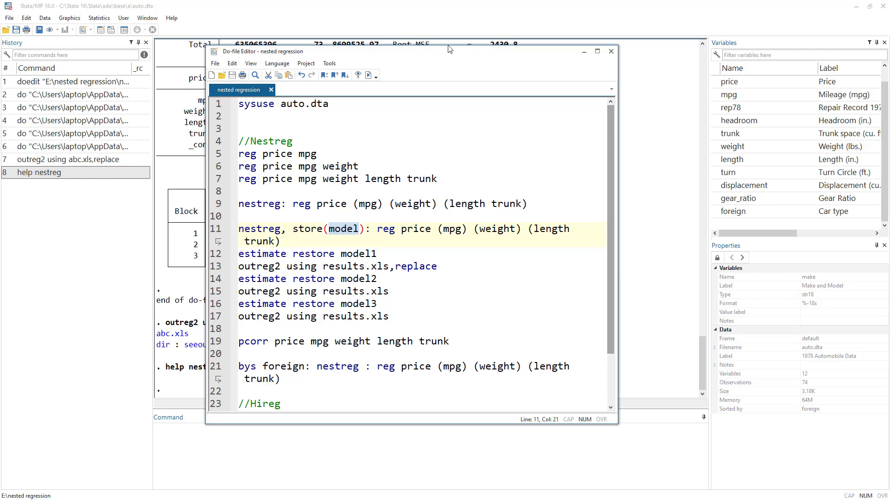
{"action": "left_click_drag", "start_coordinate": [417, 51], "coordinate": [494, 40]}
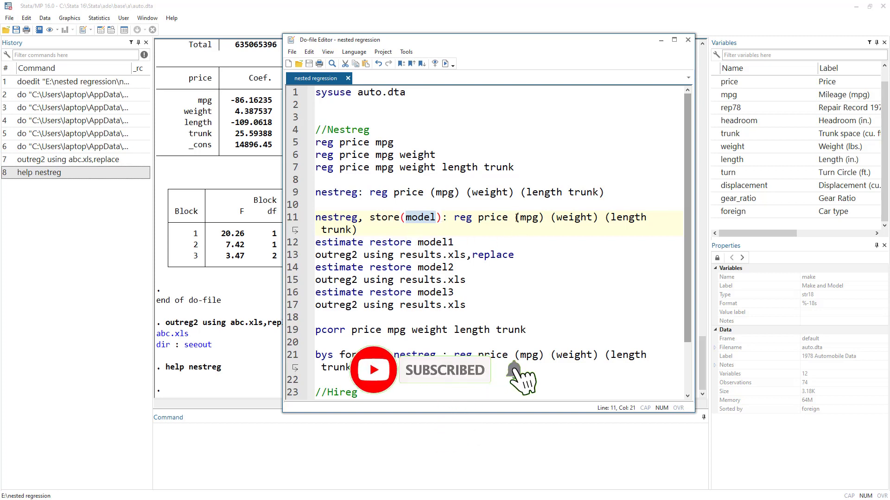
- Review the regression blocks in the existing nestreg output and the model stub in the store option on do-file line 11
{"action": "left_click", "coordinate": [273, 215]}
{"action": "scroll", "coordinate": [273, 214], "scroll_direction": "up", "scroll_amount": 4}
{"action": "scroll", "coordinate": [273, 215], "scroll_direction": "up", "scroll_amount": 10}
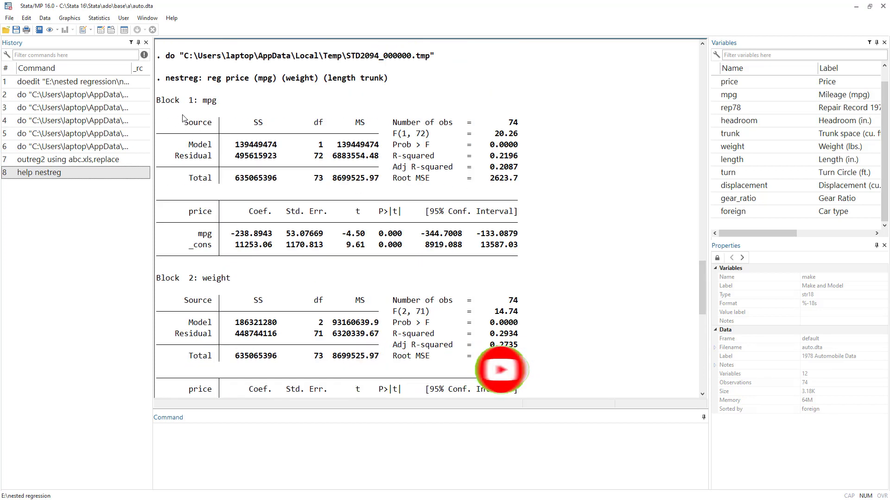
{"action": "scroll", "coordinate": [185, 245], "scroll_direction": "down", "scroll_amount": 7}
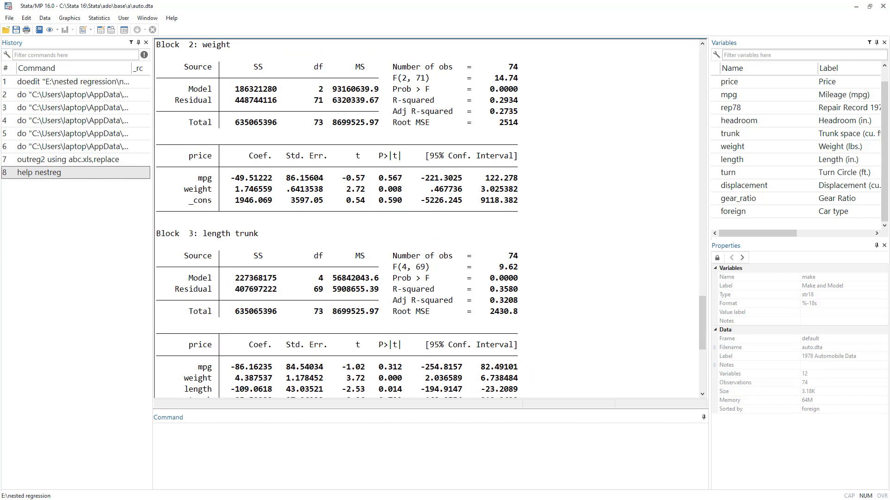
{"action": "key", "text": "alt+Tab"}
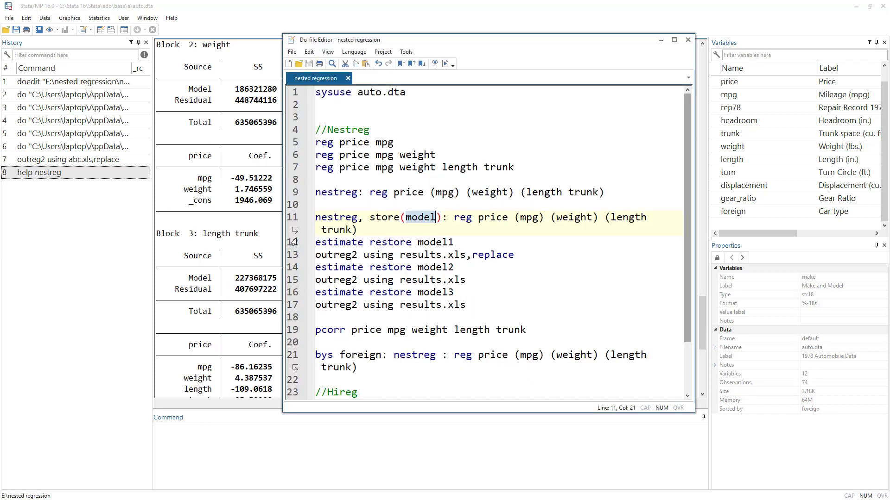
{"action": "triple_click", "coordinate": [424, 220]}
{"action": "left_click", "coordinate": [425, 221]}
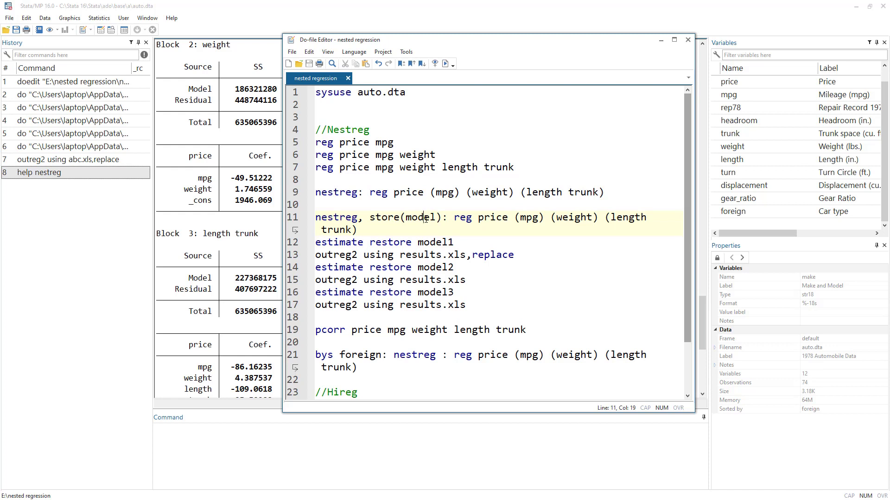
- Run only do-file line 11, nestreg with store(model), regressing price on (mpg) (weight) (length trunk)
{"action": "left_click_drag", "start_coordinate": [360, 230], "coordinate": [308, 220]}
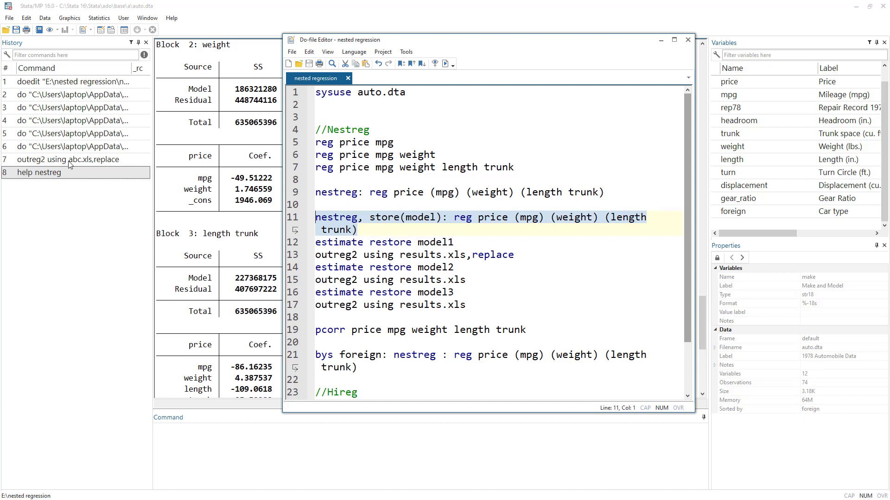
{"action": "double_click", "coordinate": [407, 242]}
{"action": "scroll", "coordinate": [193, 283], "scroll_direction": "down", "scroll_amount": 8}
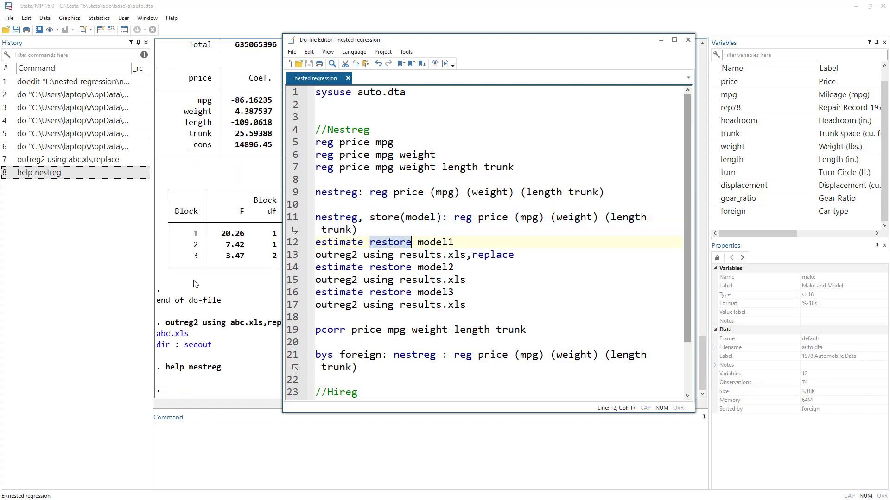
{"action": "left_click", "coordinate": [302, 217]}
{"action": "left_click", "coordinate": [445, 64]}
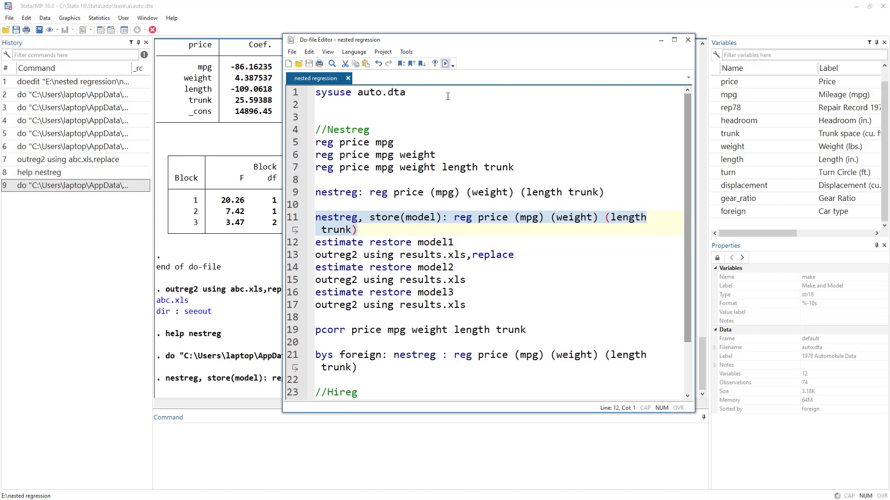
- Examine the three regression blocks and the block summary table in the new nestreg output, relating them to the model stub
{"action": "left_click", "coordinate": [190, 262]}
{"action": "scroll", "coordinate": [265, 252], "scroll_direction": "up", "scroll_amount": 12}
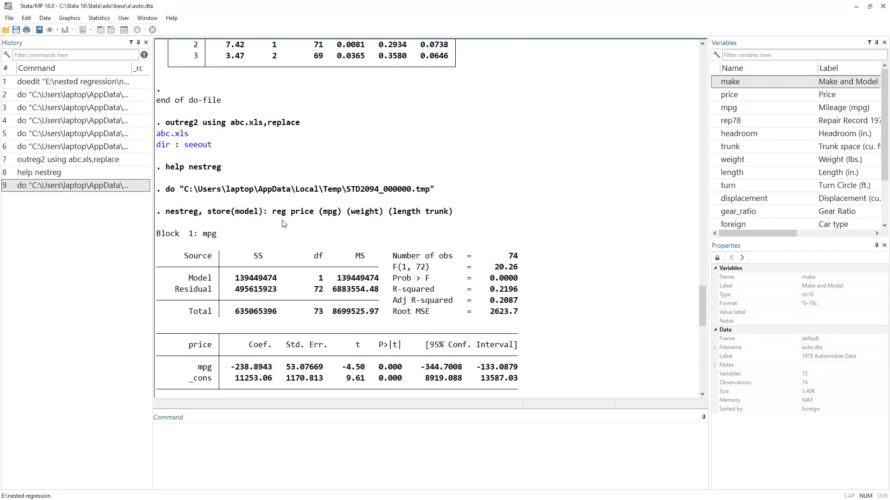
{"action": "scroll", "coordinate": [278, 224], "scroll_direction": "down", "scroll_amount": 12}
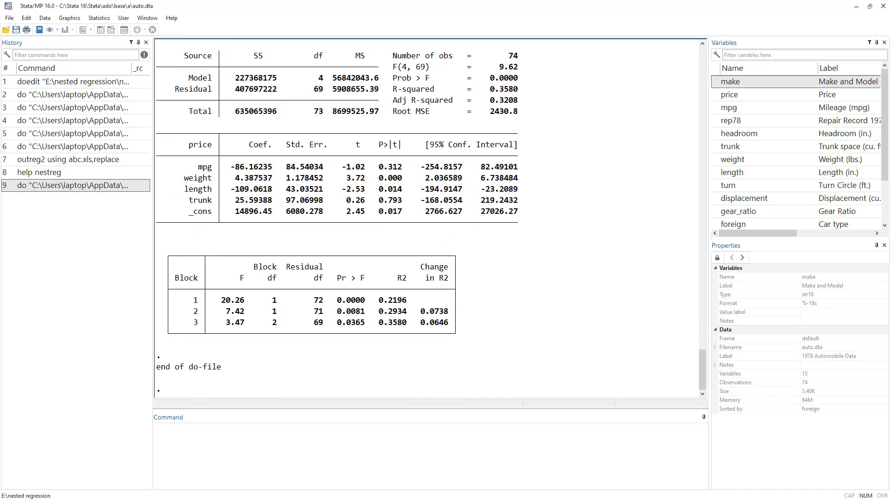
{"action": "key", "text": "alt+Tab"}
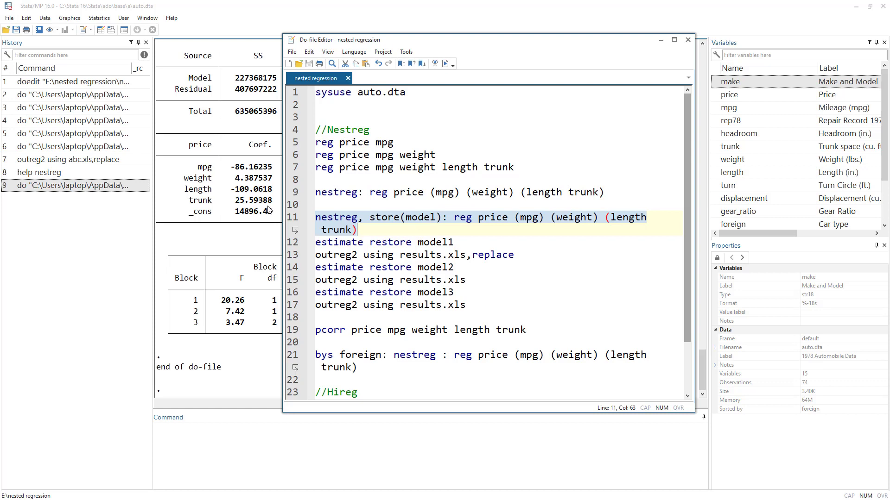
{"action": "double_click", "coordinate": [420, 217]}
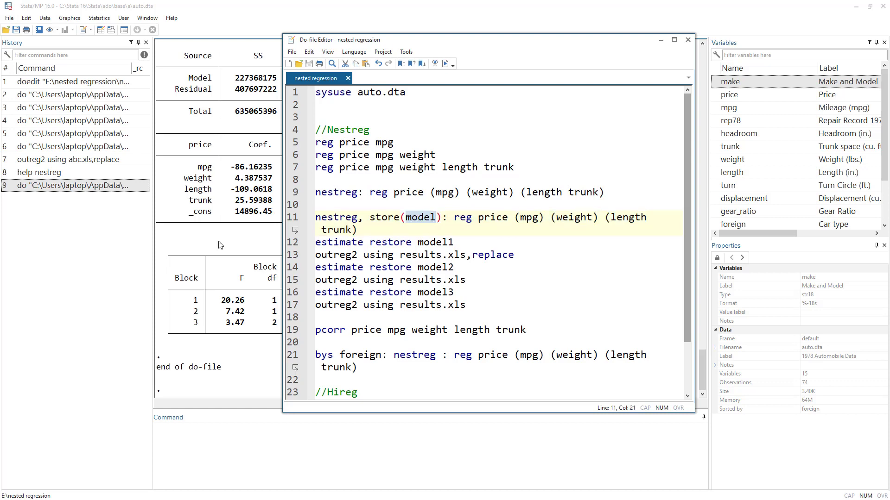
{"action": "left_click", "coordinate": [194, 233]}
{"action": "scroll", "coordinate": [202, 236], "scroll_direction": "up", "scroll_amount": 15}
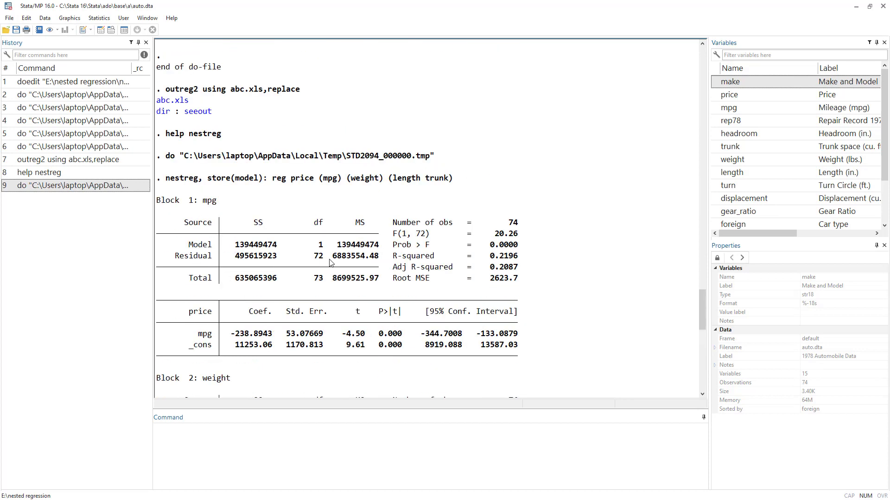
{"action": "scroll", "coordinate": [257, 255], "scroll_direction": "down", "scroll_amount": 5}
{"action": "scroll", "coordinate": [261, 193], "scroll_direction": "down", "scroll_amount": 3}
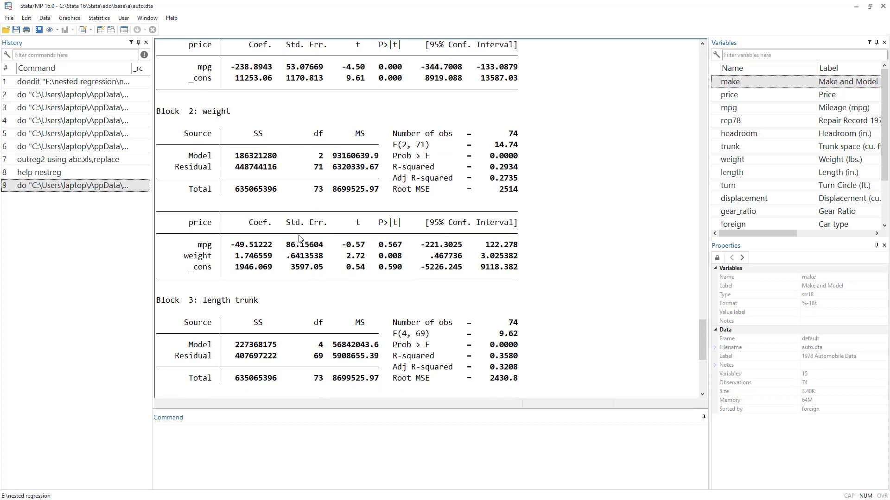
{"action": "scroll", "coordinate": [264, 181], "scroll_direction": "down", "scroll_amount": 6}
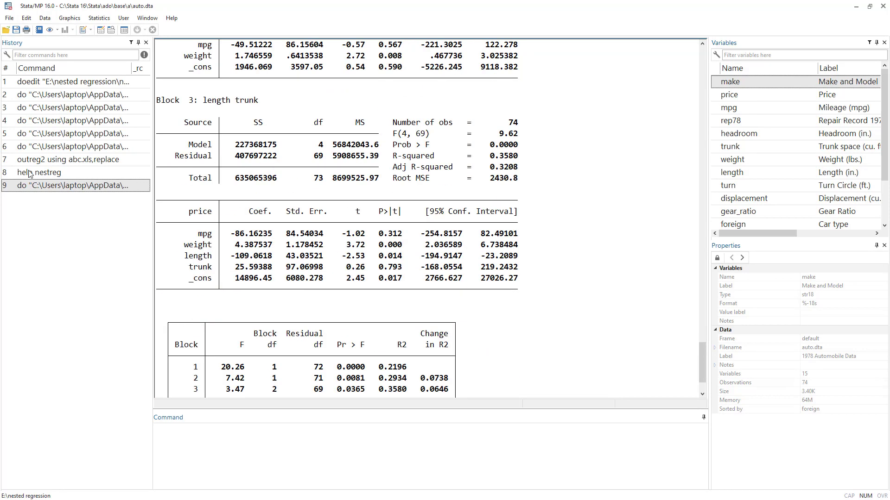
{"action": "key", "text": "alt+Tab"}
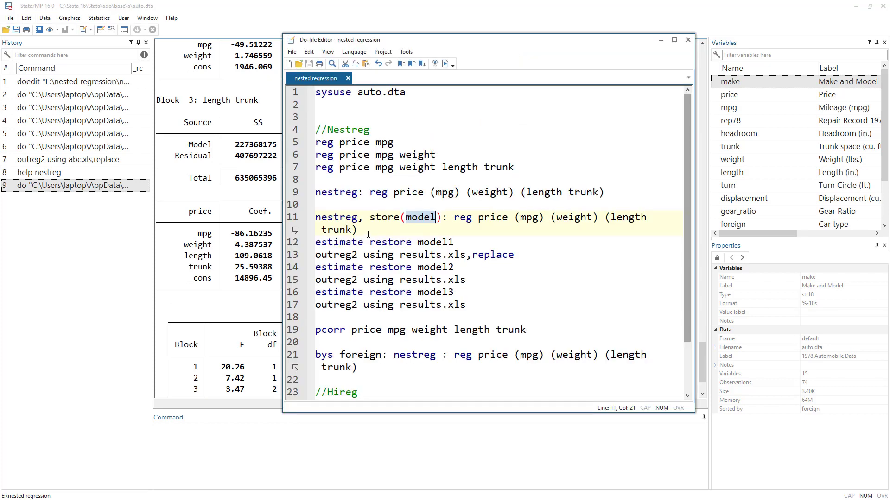
- Check the estimate restore model1 command against the store stub and run only do-file line 12
{"action": "double_click", "coordinate": [326, 243]}
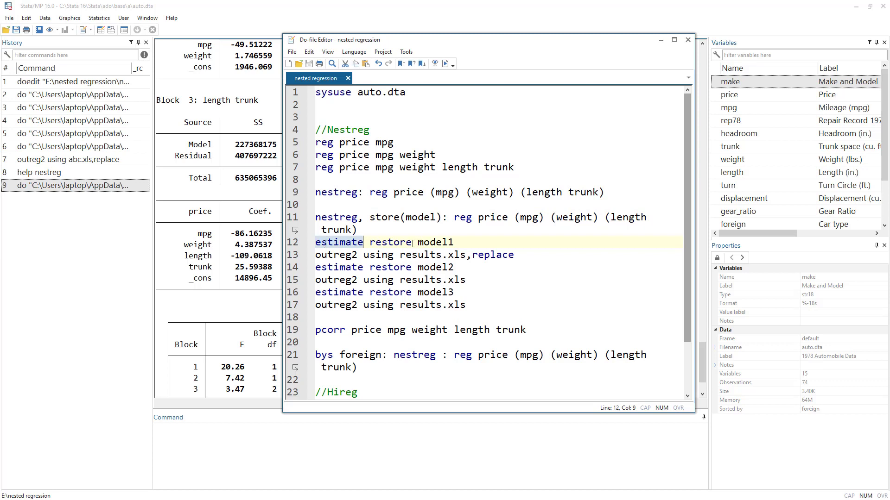
{"action": "double_click", "coordinate": [388, 241]}
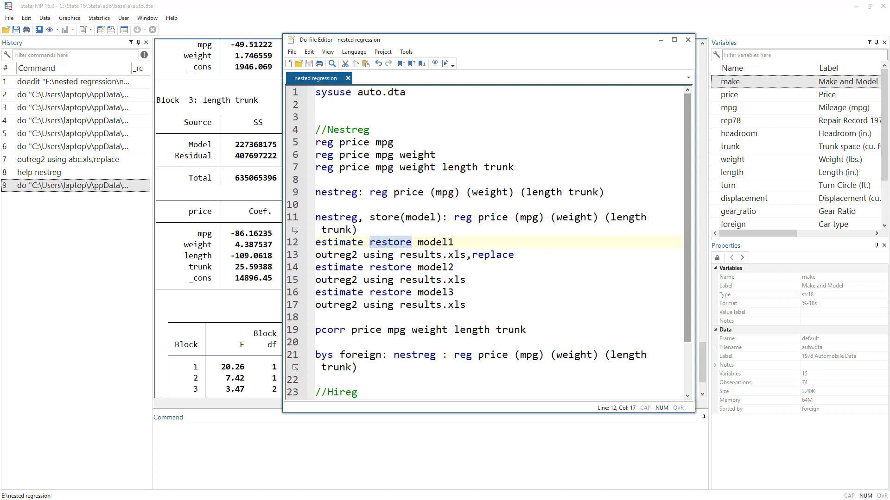
{"action": "double_click", "coordinate": [438, 242]}
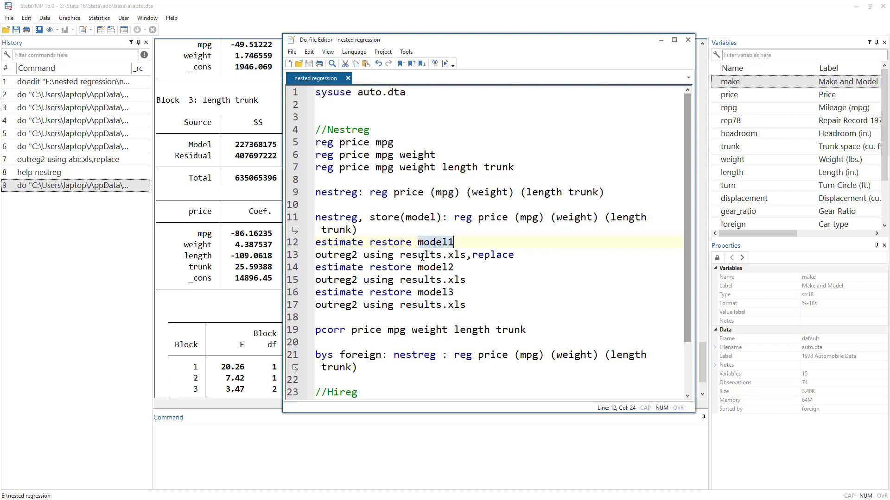
{"action": "double_click", "coordinate": [421, 217]}
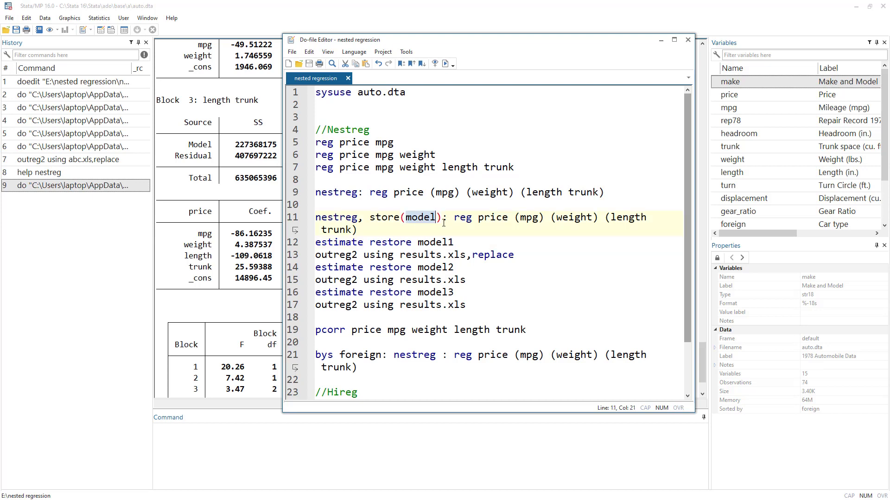
{"action": "left_click", "coordinate": [297, 243]}
{"action": "left_click", "coordinate": [445, 63]}
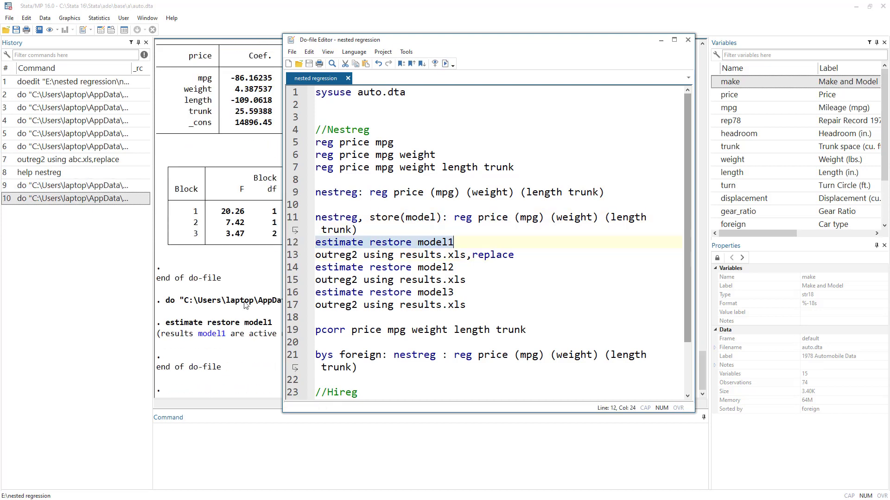
- Replay the stored model1 estimates from the results output and compare them with Block 1 of the nestreg output
{"action": "left_click", "coordinate": [210, 313]}
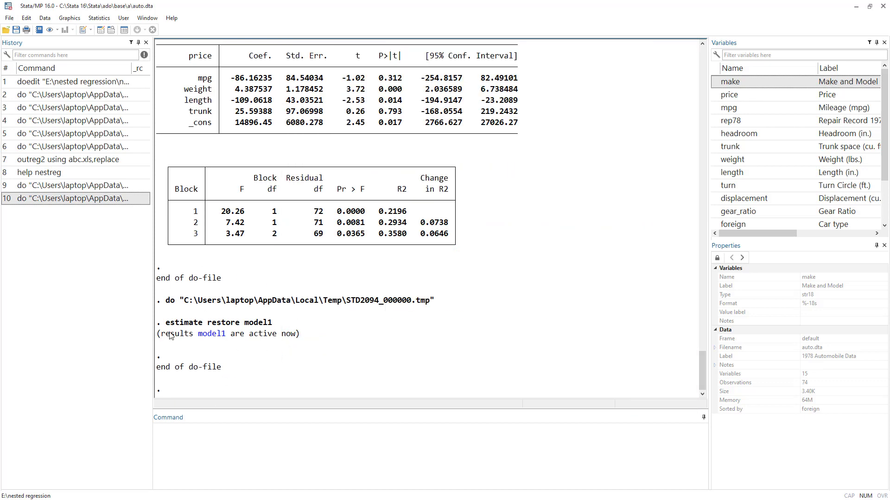
{"action": "left_click_drag", "start_coordinate": [169, 337], "coordinate": [185, 338]}
{"action": "left_click", "coordinate": [218, 337]}
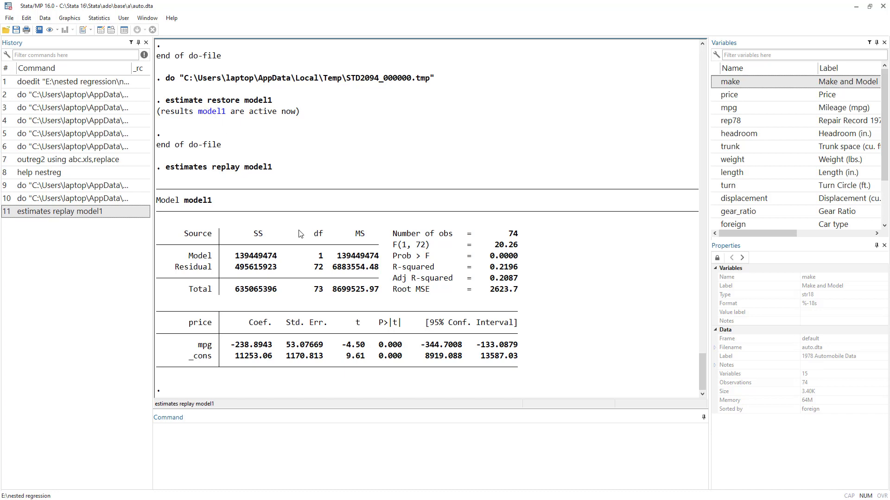
{"action": "scroll", "coordinate": [259, 335], "scroll_direction": "up", "scroll_amount": 20}
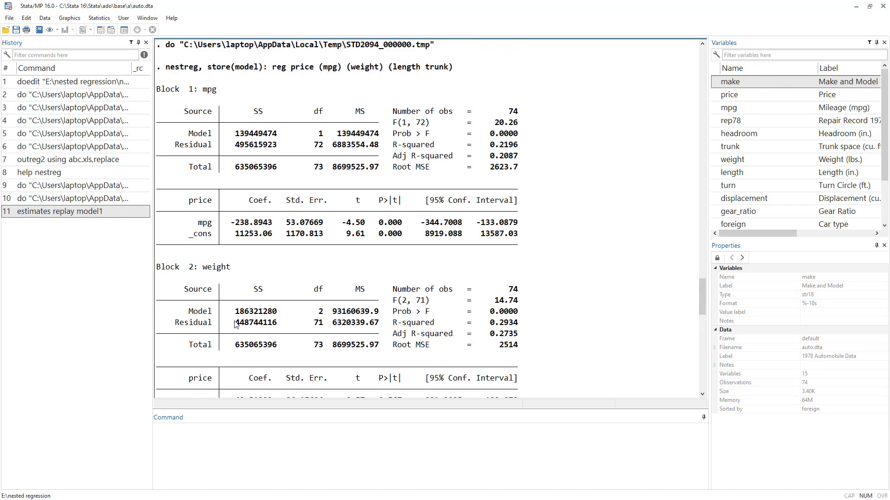
{"action": "scroll", "coordinate": [253, 332], "scroll_direction": "down", "scroll_amount": 3}
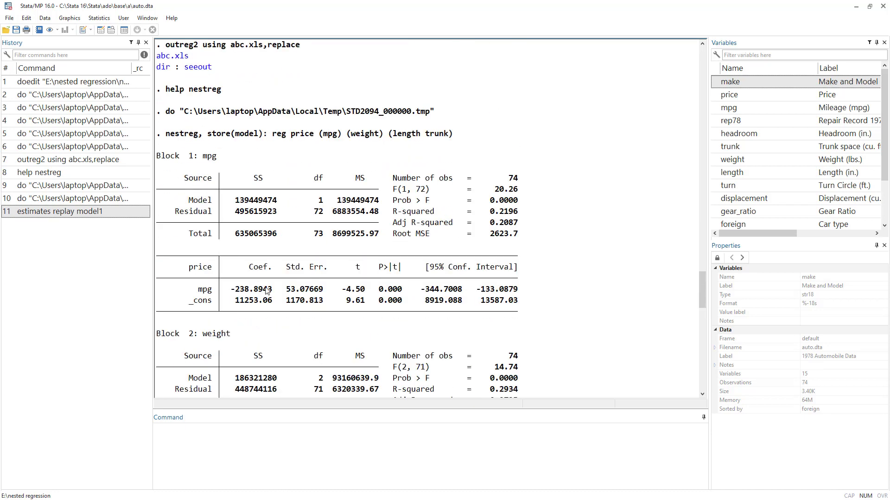
{"action": "scroll", "coordinate": [216, 233], "scroll_direction": "down", "scroll_amount": 18}
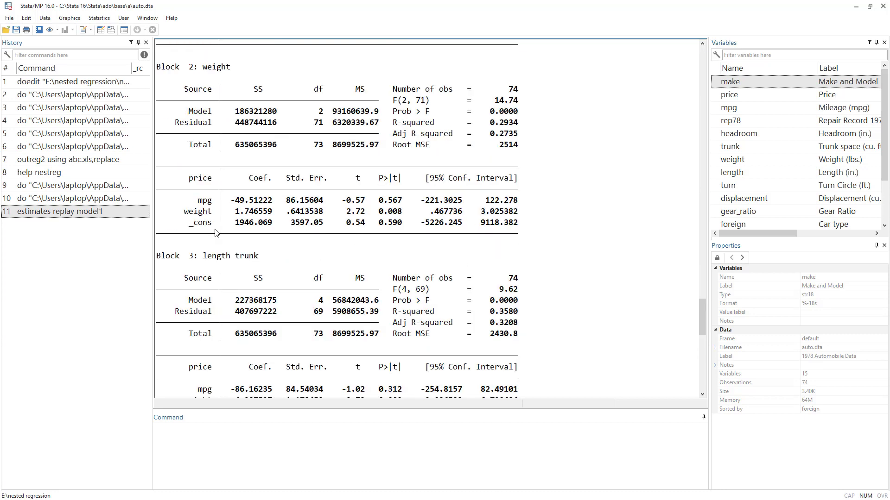
{"action": "scroll", "coordinate": [215, 233], "scroll_direction": "down", "scroll_amount": 2}
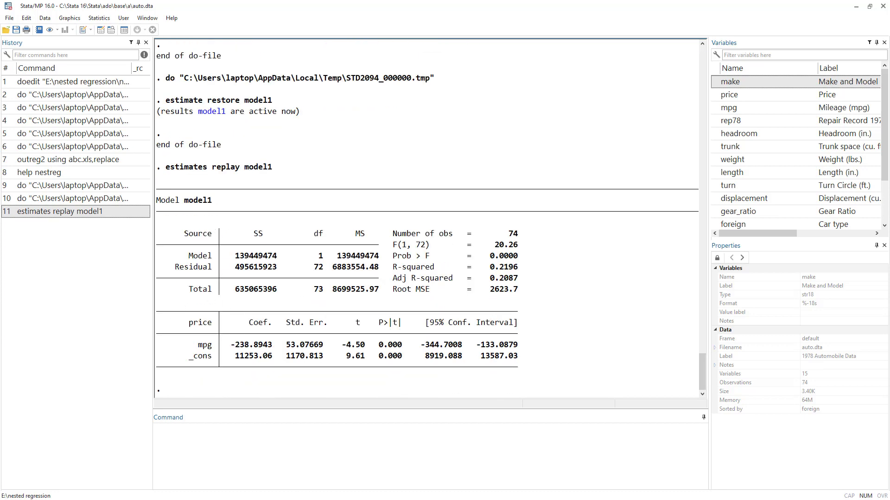
- Run only do-file line 13, outreg2 using results.xls,replace, to export the restored model1
{"action": "key", "text": "alt+Tab"}
{"action": "left_click", "coordinate": [377, 256]}
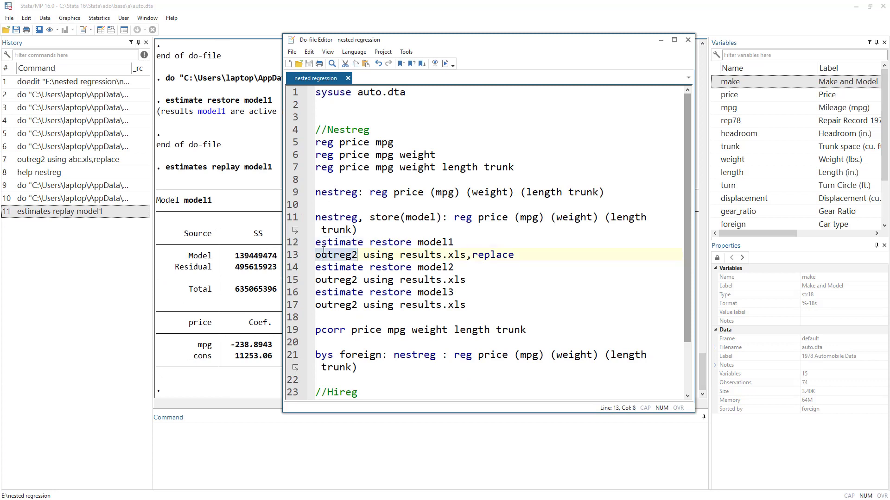
{"action": "left_click", "coordinate": [390, 253]}
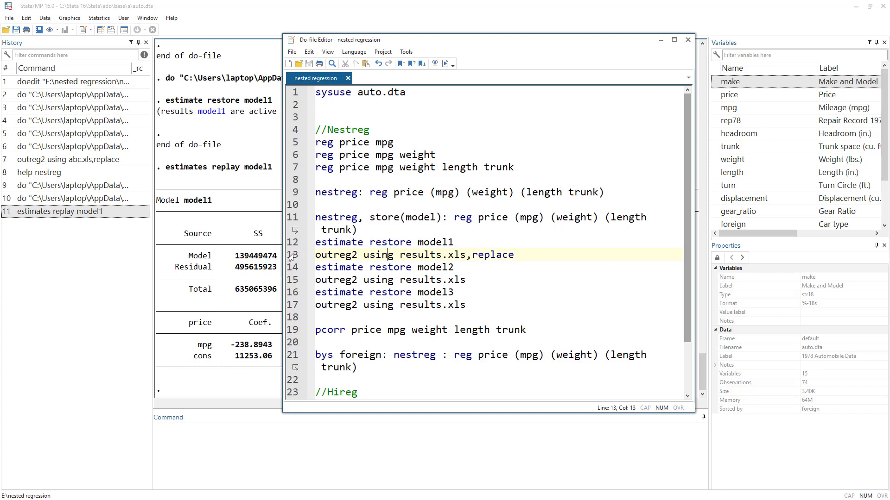
{"action": "double_click", "coordinate": [328, 255]}
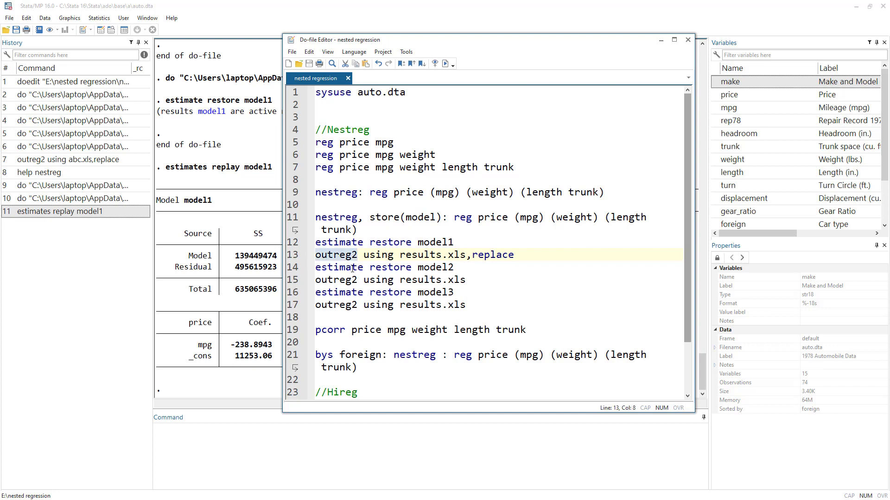
{"action": "left_click", "coordinate": [293, 254]}
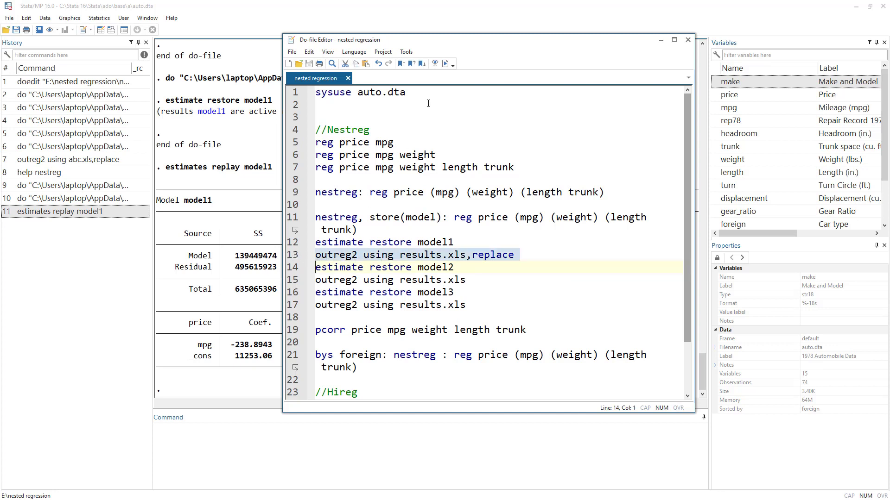
{"action": "left_click", "coordinate": [446, 64]}
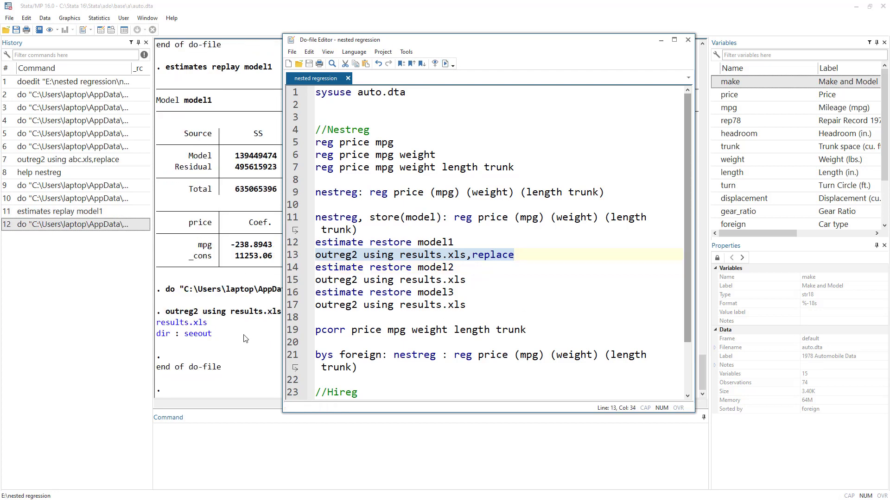
- Open the exported results.xls in Excel, check its regression table in a maximized window, and close it
{"action": "left_click", "coordinate": [206, 326]}
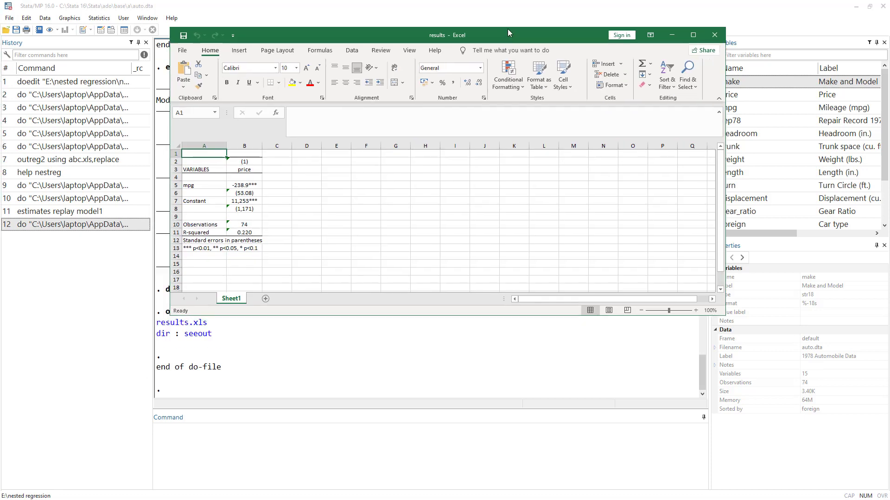
{"action": "double_click", "coordinate": [507, 28]}
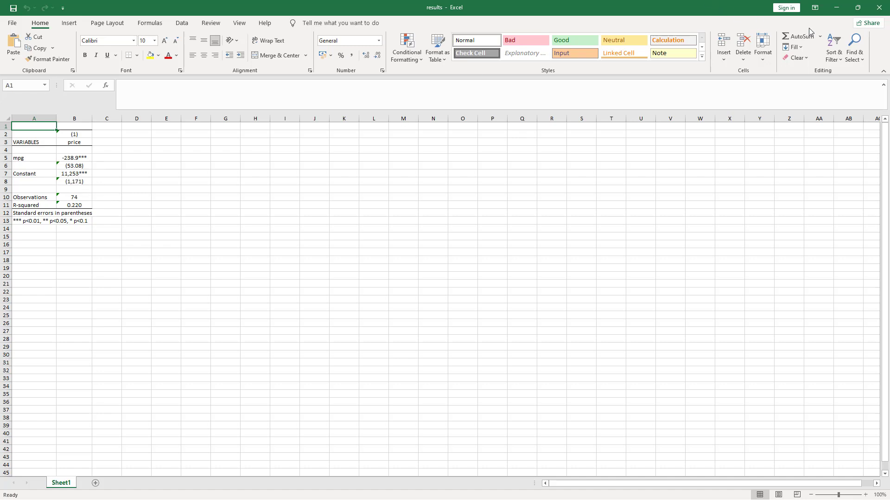
{"action": "left_click", "coordinate": [879, 7]}
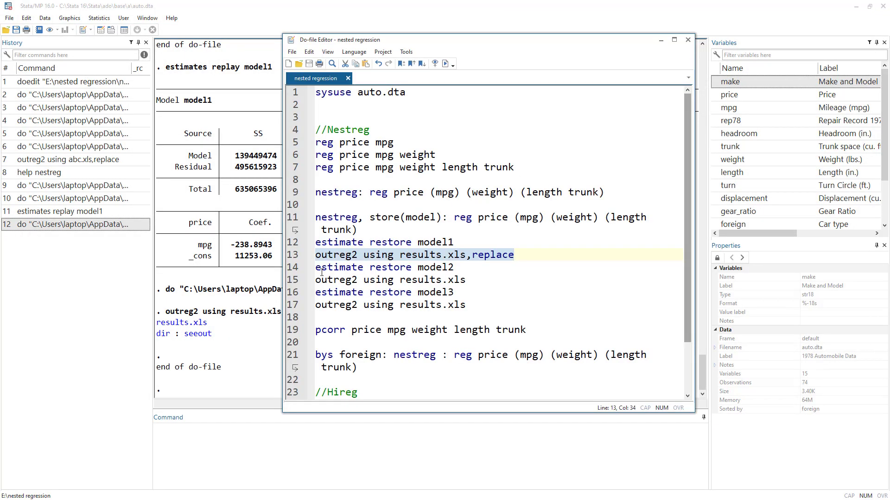
- Compare the estimate restore model2 command with Block 2 of the nestreg output and run only do-file line 14
{"action": "double_click", "coordinate": [386, 267]}
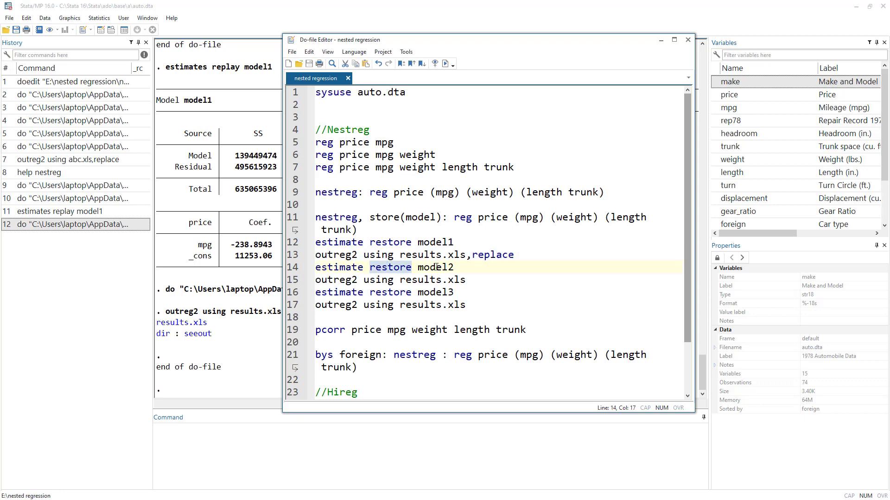
{"action": "double_click", "coordinate": [436, 267]}
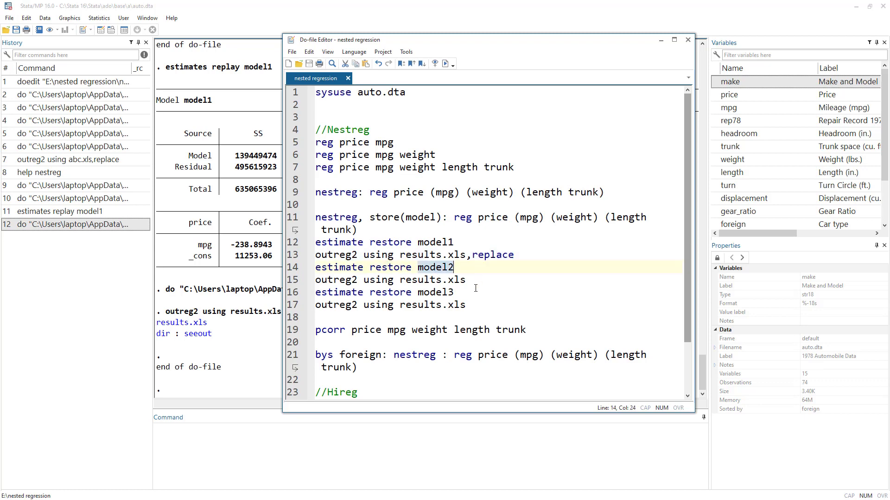
{"action": "left_click", "coordinate": [231, 222]}
{"action": "scroll", "coordinate": [218, 194], "scroll_direction": "up", "scroll_amount": 15}
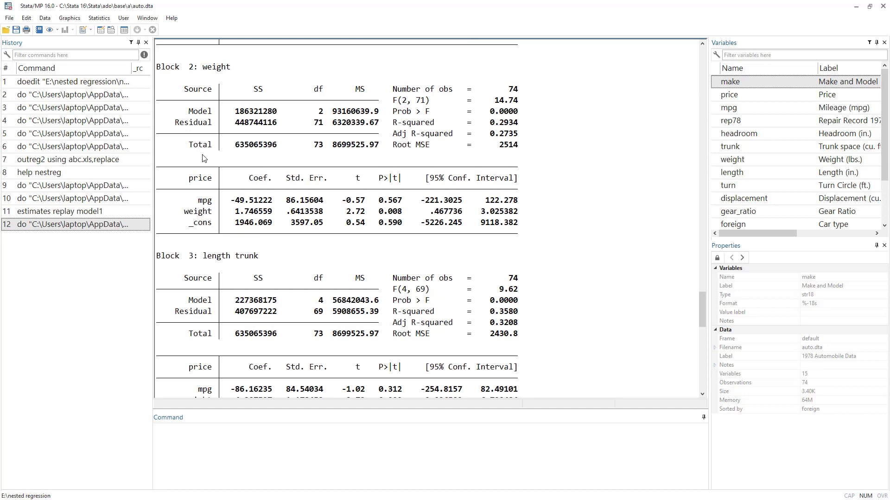
{"action": "scroll", "coordinate": [296, 231], "scroll_direction": "down", "scroll_amount": 15}
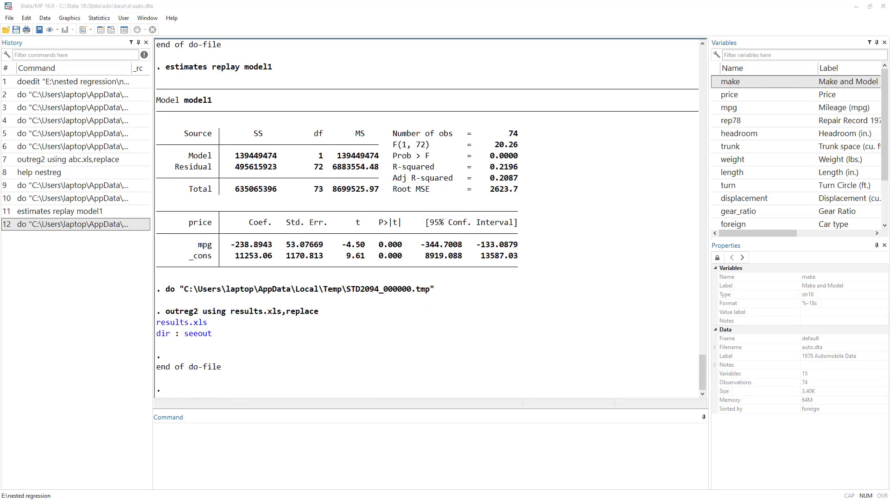
{"action": "key", "text": "alt+Tab"}
{"action": "left_click", "coordinate": [290, 268]}
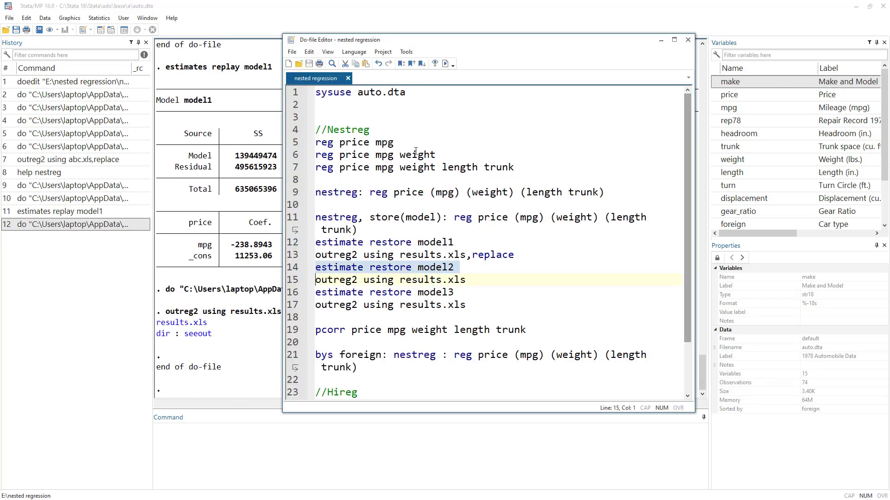
{"action": "left_click", "coordinate": [445, 64]}
- Add the append option to the outreg2 using results.xls command on line 15 and run only that line
{"action": "left_click", "coordinate": [293, 280]}
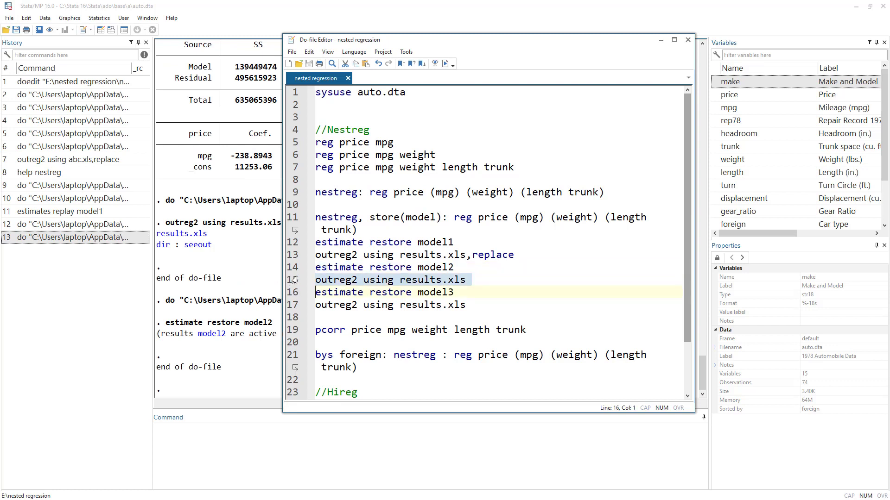
{"action": "double_click", "coordinate": [487, 255]}
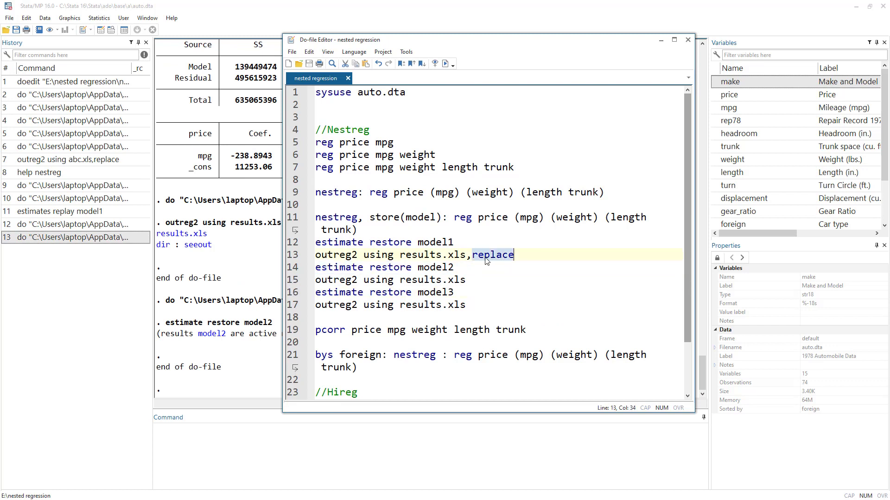
{"action": "left_click", "coordinate": [479, 291]}
{"action": "type", "text": ",append"}
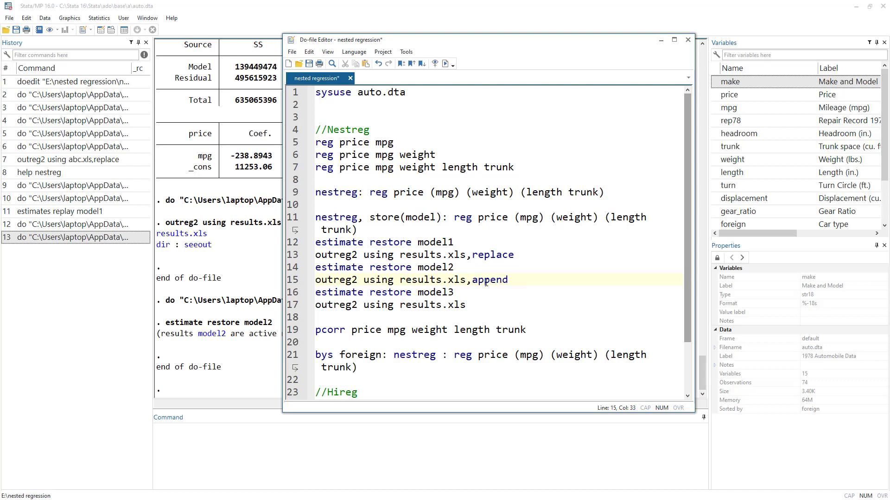
{"action": "left_click", "coordinate": [289, 283]}
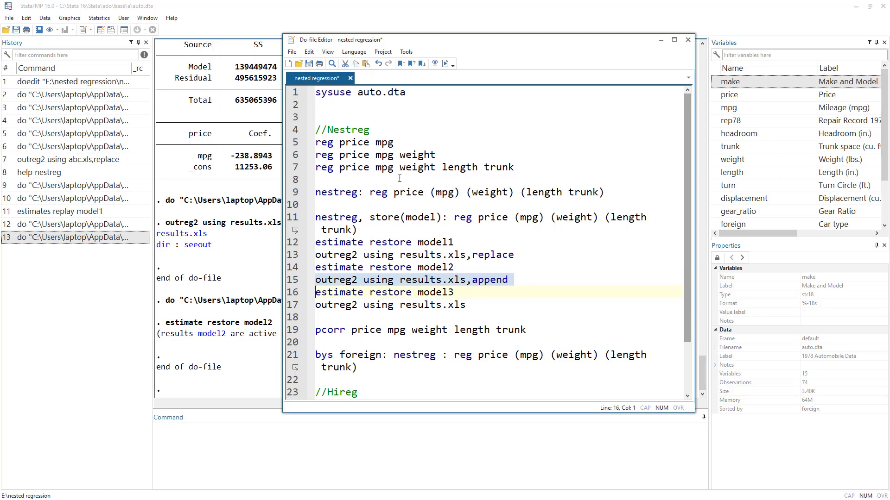
{"action": "left_click", "coordinate": [446, 64]}
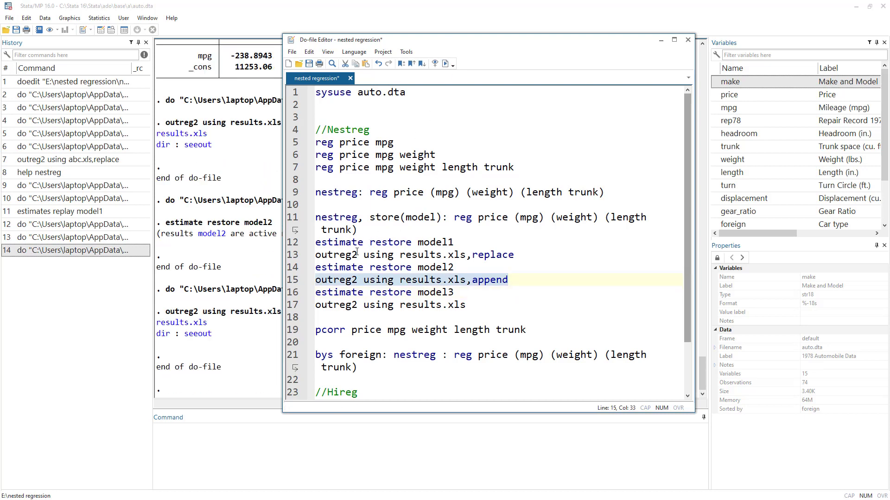
- Run do-file lines 16 and 17 one at a time to restore model3 and export it to results.xls
{"action": "left_click", "coordinate": [290, 293]}
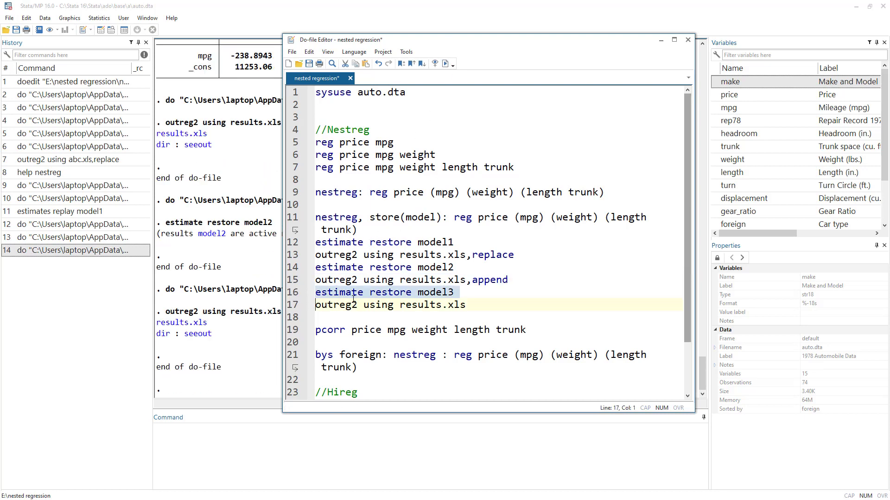
{"action": "left_click", "coordinate": [445, 64]}
{"action": "left_click", "coordinate": [291, 308]}
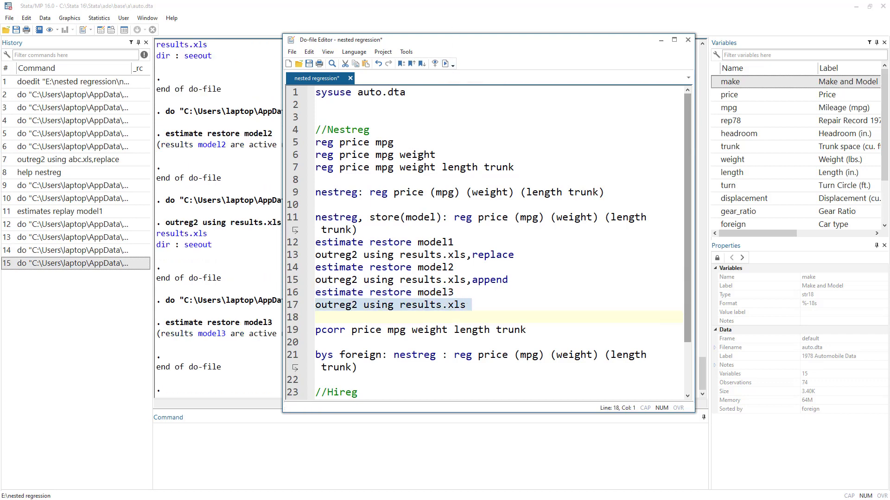
{"action": "left_click", "coordinate": [446, 64]}
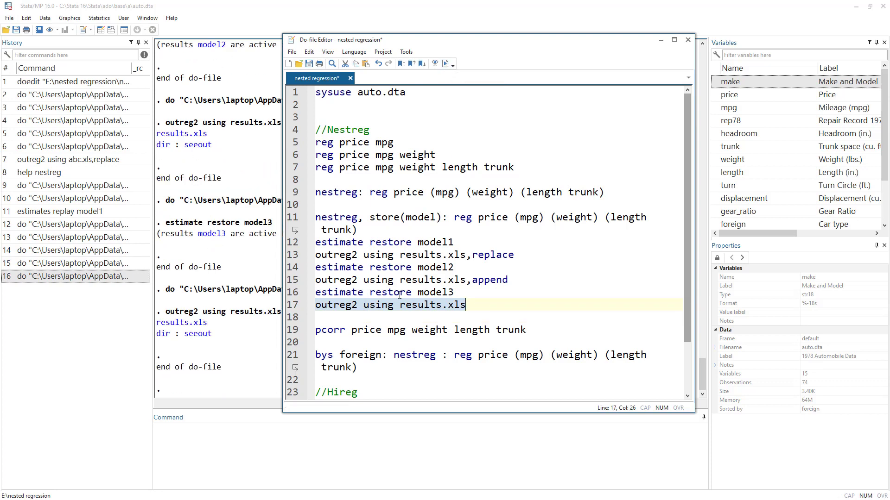
- Open the exported results.xls in Excel despite the format warning, check the three-model regression table, and close it
{"action": "left_click", "coordinate": [204, 324]}
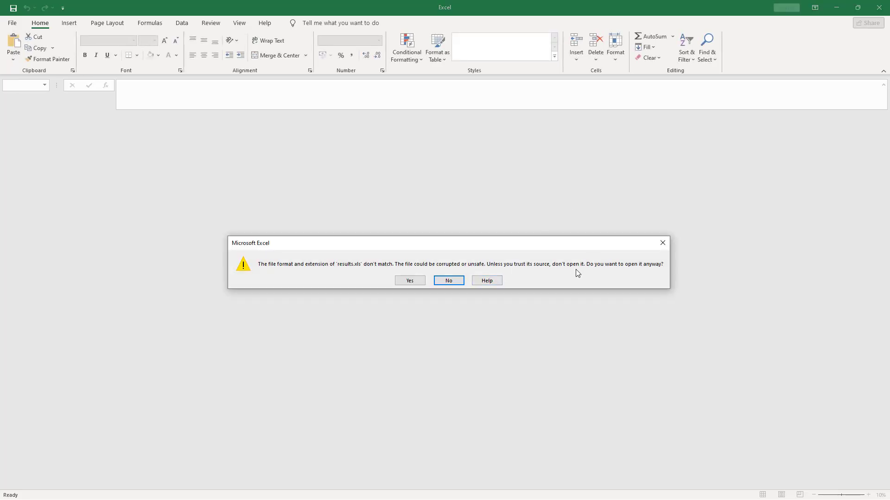
{"action": "left_click", "coordinate": [410, 280]}
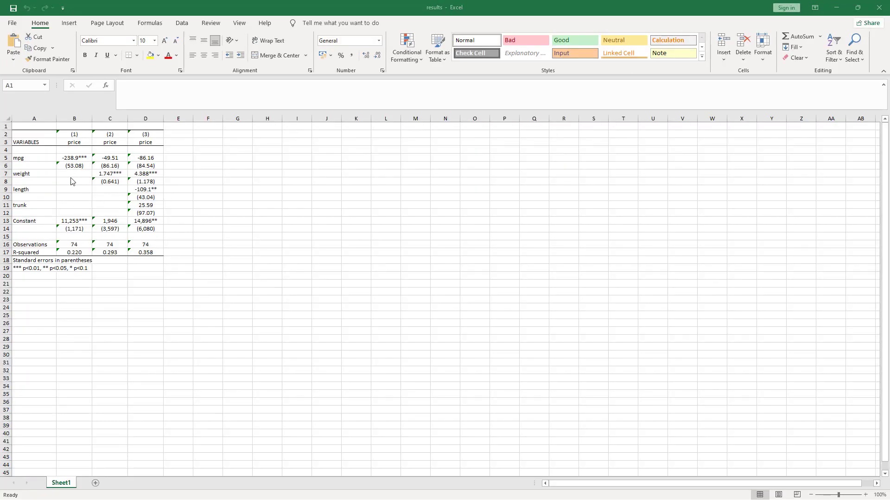
{"action": "left_click_drag", "start_coordinate": [14, 134], "coordinate": [142, 264]}
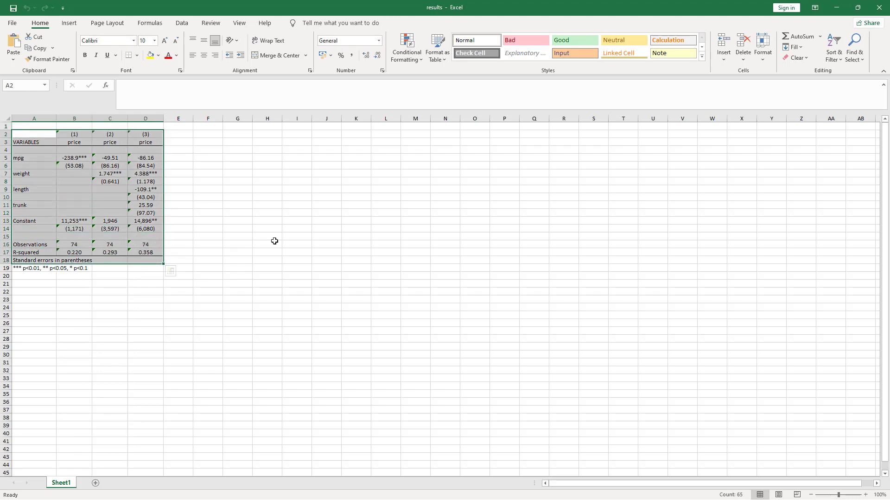
{"action": "left_click", "coordinate": [884, 6]}
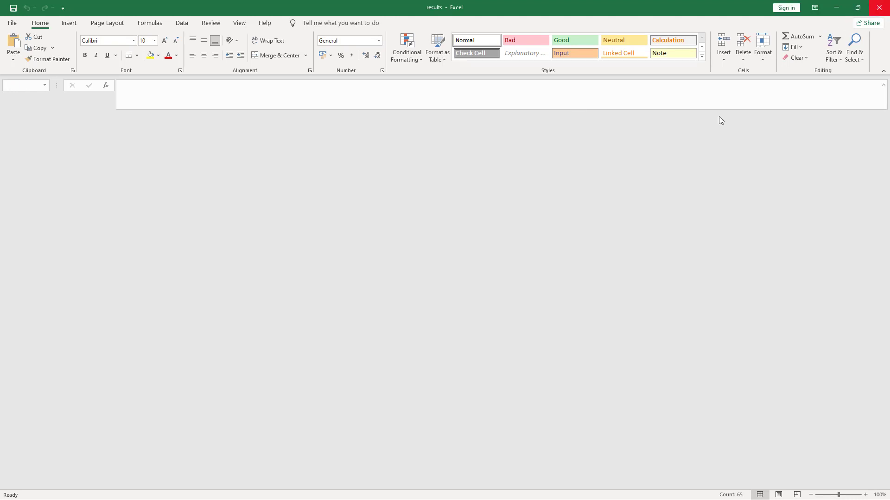
{"action": "key", "text": "alt+Tab"}
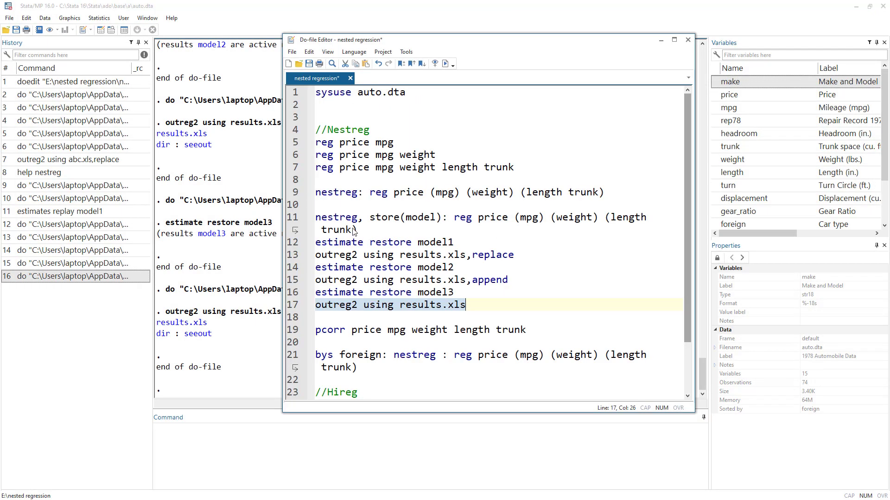
- Find the pcorr command in the do-file and examine the R2 and change in R2 values in the nestreg block summary table
{"action": "scroll", "coordinate": [392, 271], "scroll_direction": "down", "scroll_amount": 2}
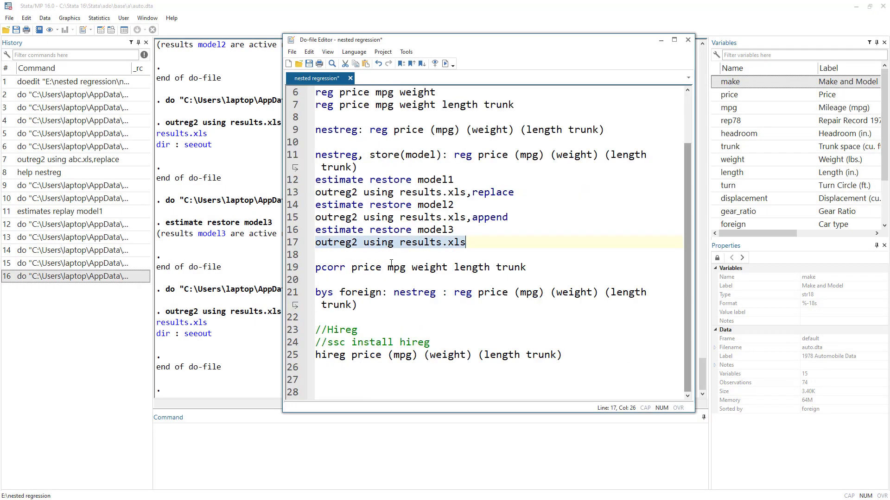
{"action": "double_click", "coordinate": [329, 269]}
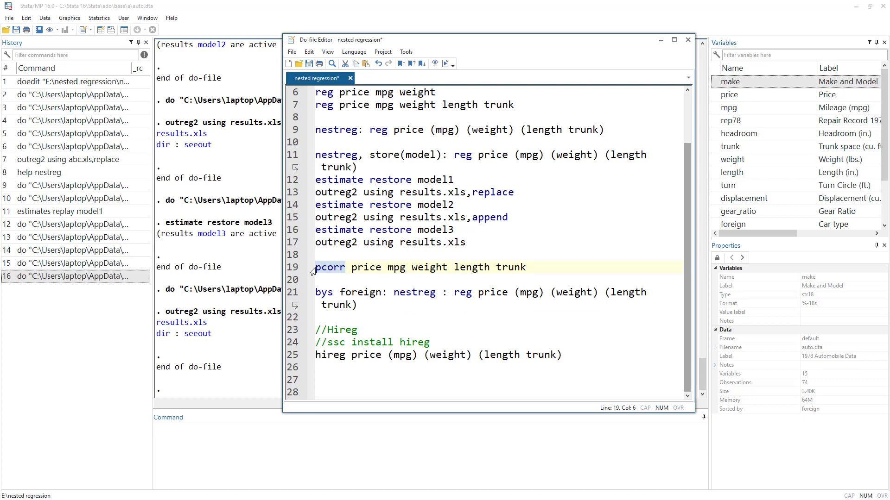
{"action": "left_click", "coordinate": [250, 263]}
{"action": "scroll", "coordinate": [247, 241], "scroll_direction": "up", "scroll_amount": 15}
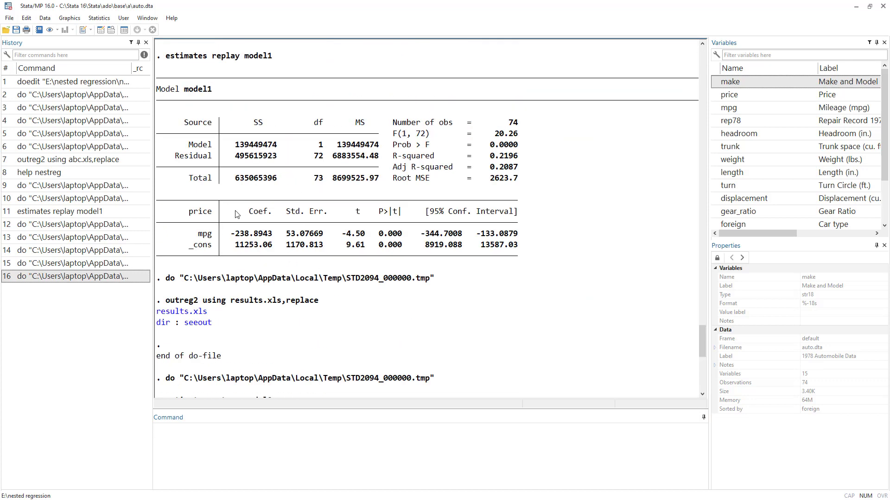
{"action": "scroll", "coordinate": [245, 218], "scroll_direction": "up", "scroll_amount": 1}
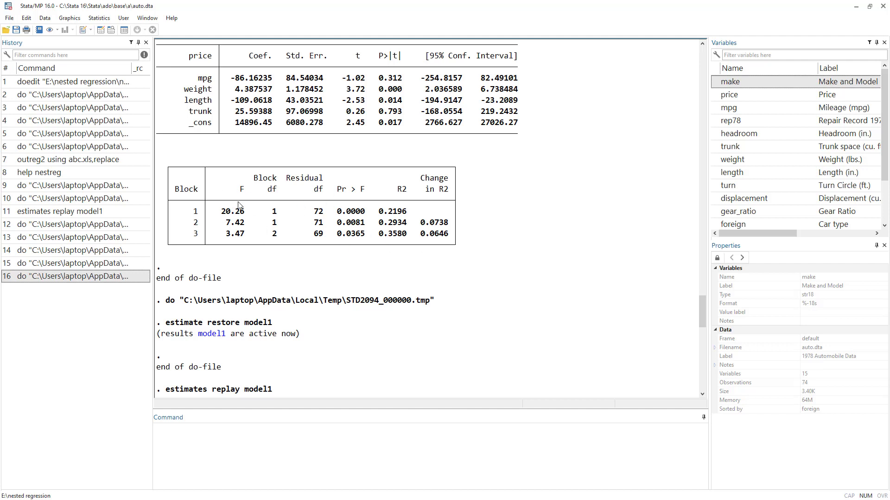
{"action": "left_click_drag", "start_coordinate": [192, 181], "coordinate": [443, 245]}
{"action": "left_click_drag", "start_coordinate": [379, 235], "coordinate": [419, 224]}
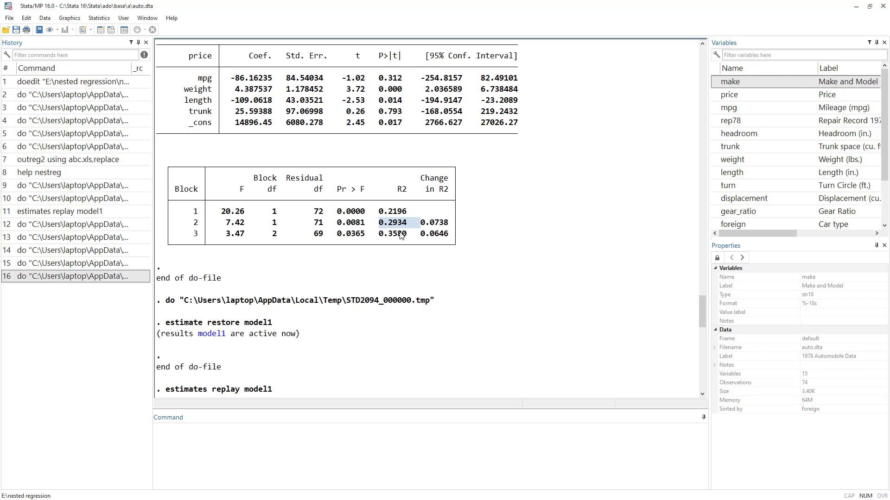
{"action": "scroll", "coordinate": [401, 235], "scroll_direction": "down", "scroll_amount": 10}
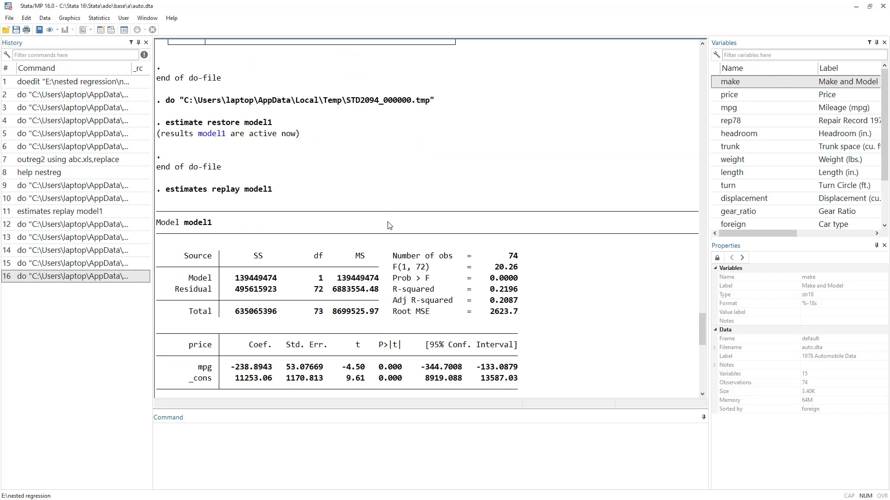
- Run only do-file line 19, pcorr price mpg weight length trunk, and check the squared semipartial correlation of weight
{"action": "key", "text": "alt+Tab"}
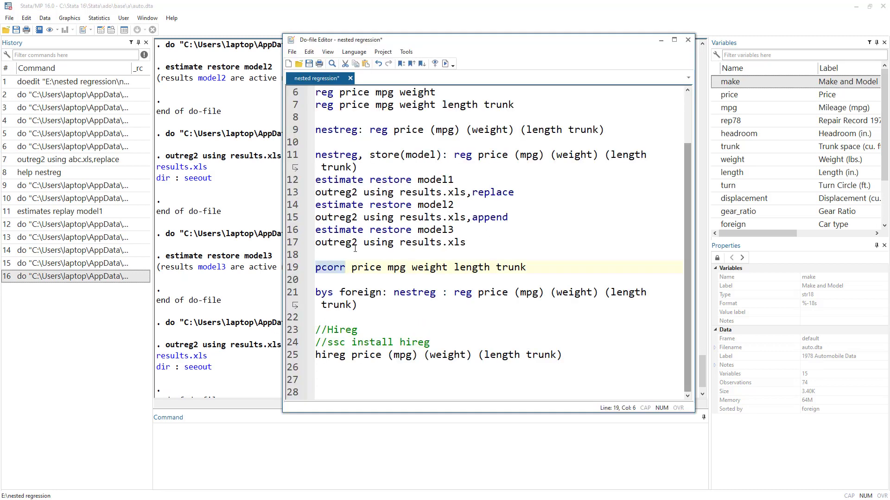
{"action": "left_click", "coordinate": [290, 268]}
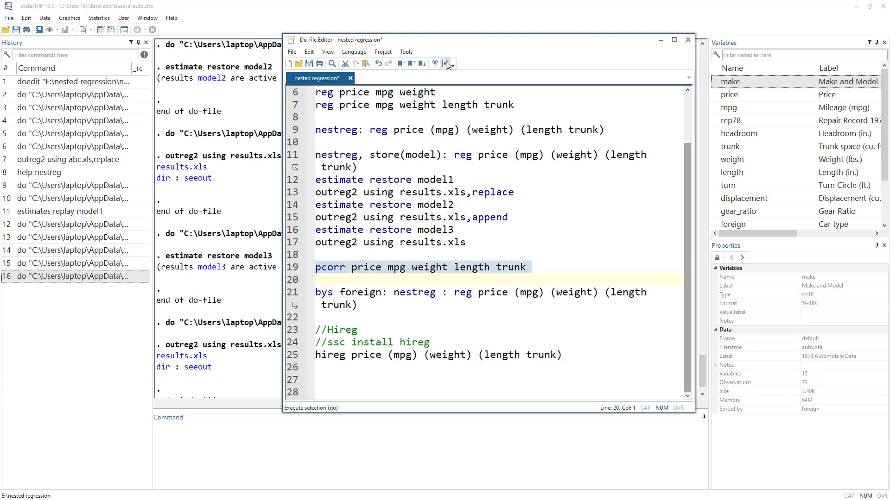
{"action": "left_click", "coordinate": [446, 64]}
{"action": "left_click", "coordinate": [234, 305]}
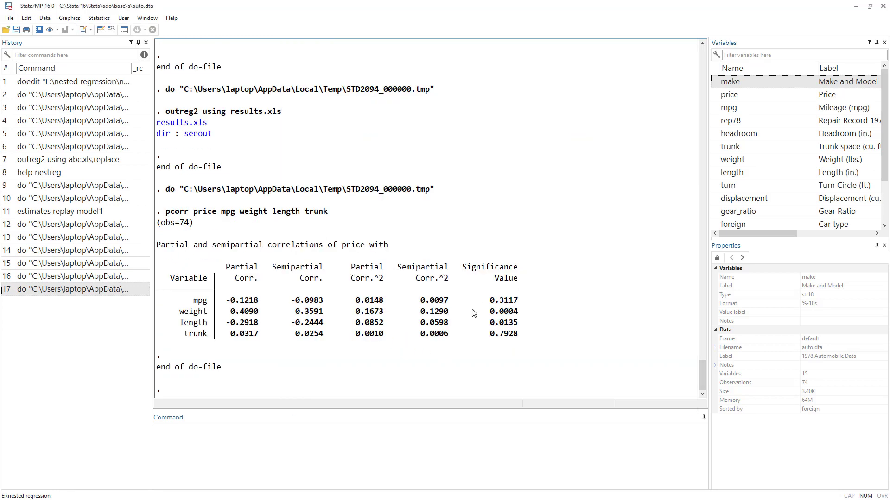
{"action": "left_click_drag", "start_coordinate": [420, 311], "coordinate": [448, 312]}
{"action": "mouse_move", "coordinate": [191, 307]}
{"action": "left_mouse_down"}
{"action": "mouse_move", "coordinate": [204, 300]}
{"action": "mouse_move", "coordinate": [207, 325]}
{"action": "mouse_move", "coordinate": [188, 323]}
{"action": "left_mouse_up"}
{"action": "key", "text": "alt+Tab"}
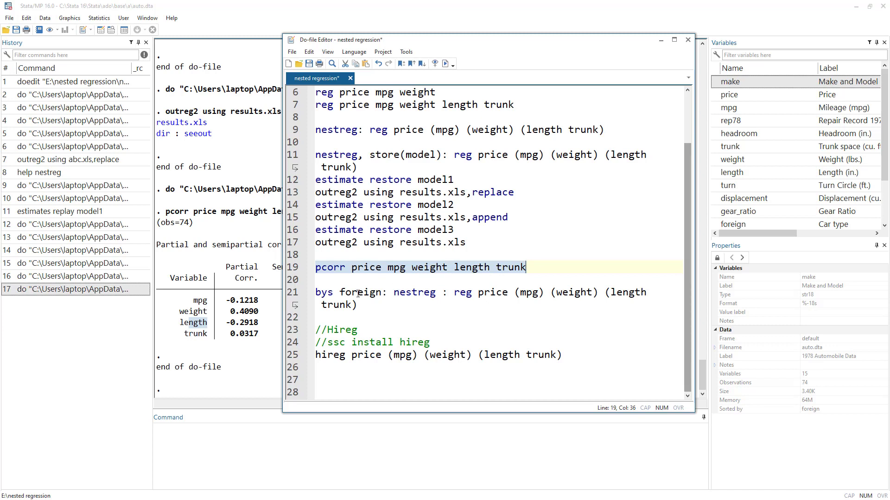
- Locate the foreign variable in the variable list, inspect its values down to the last record in the Data Editor, and return to the do-file
{"action": "scroll", "coordinate": [750, 163], "scroll_direction": "down", "scroll_amount": 2}
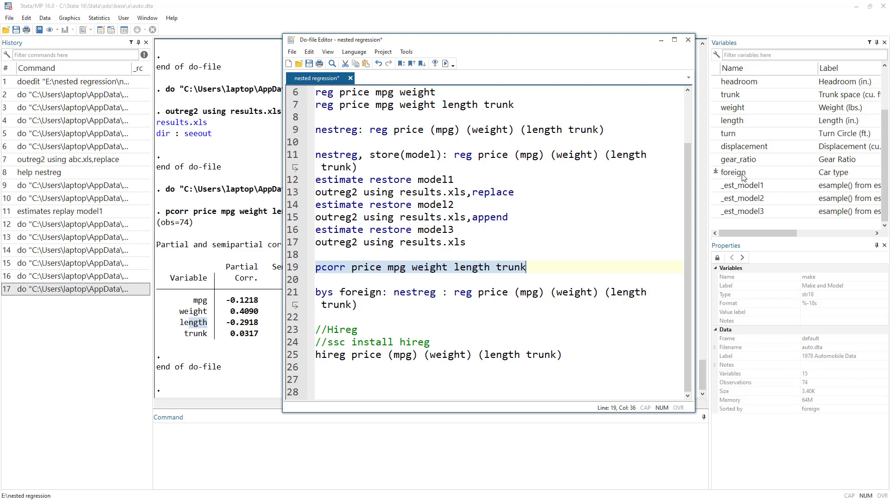
{"action": "left_click", "coordinate": [167, 36]}
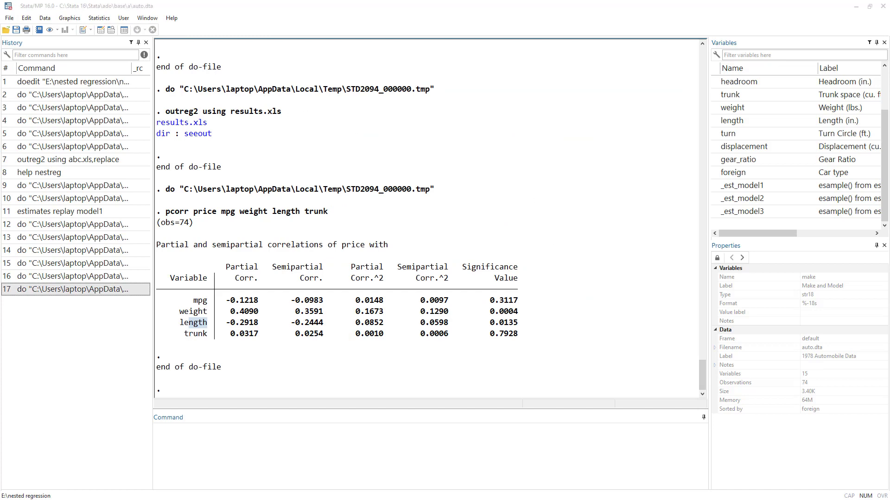
{"action": "key", "text": "ctrl+8"}
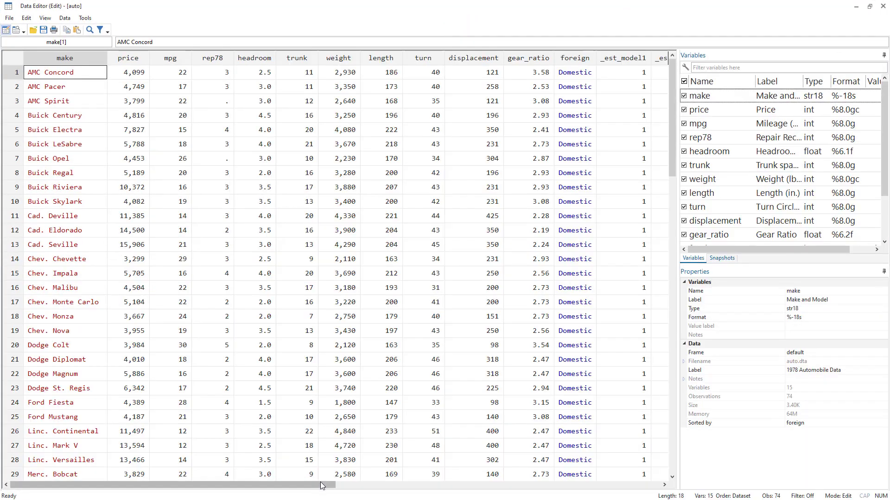
{"action": "left_click_drag", "start_coordinate": [321, 484], "coordinate": [367, 484]}
{"action": "scroll", "coordinate": [432, 232], "scroll_direction": "down", "scroll_amount": 20}
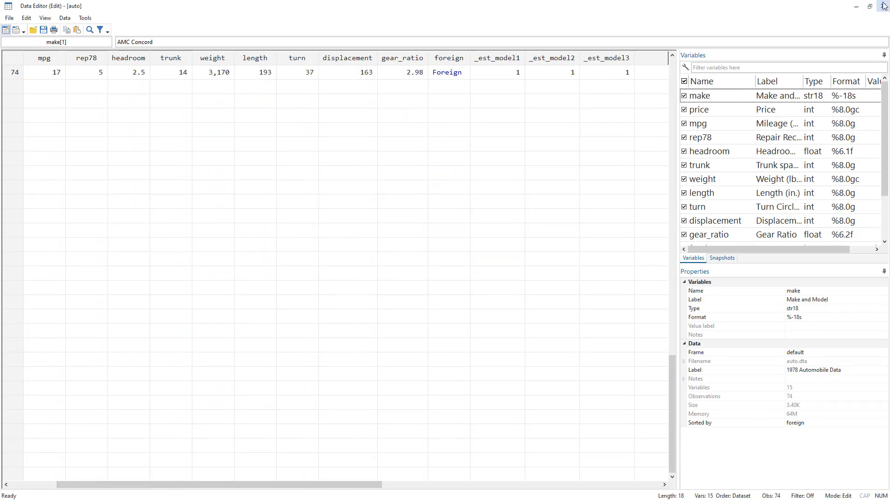
{"action": "left_click", "coordinate": [507, 76]}
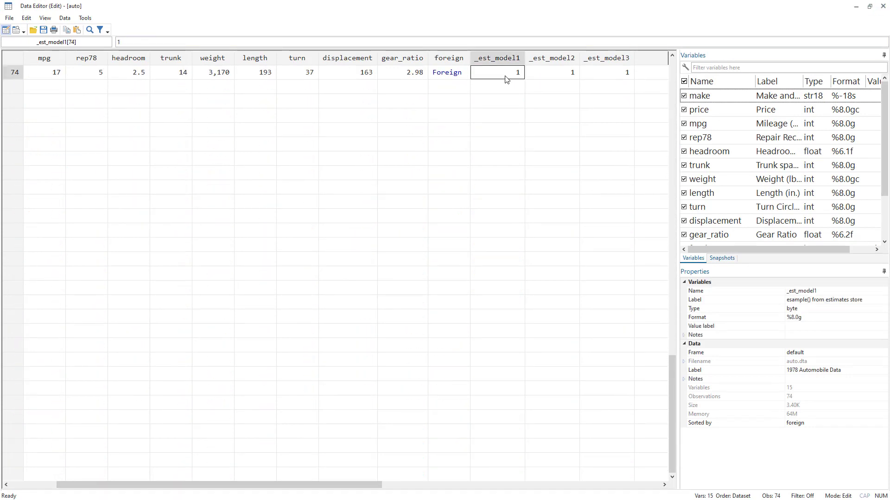
{"action": "left_click", "coordinate": [882, 6]}
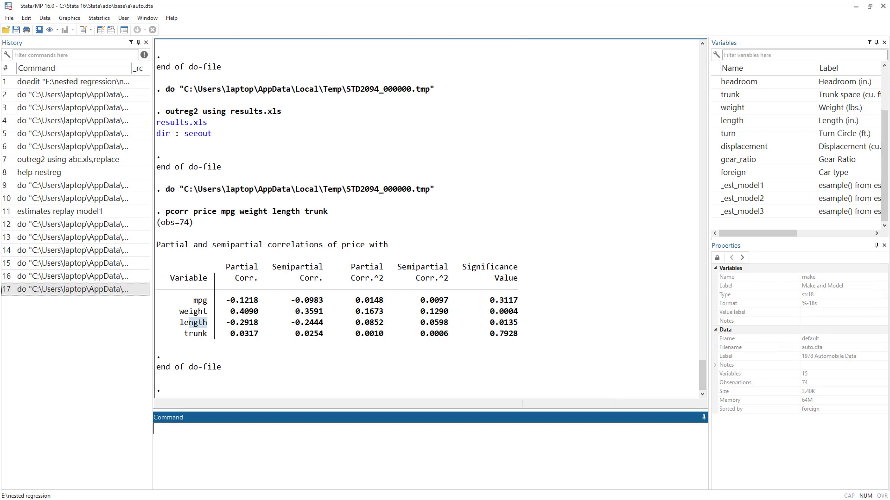
{"action": "key", "text": "alt+Tab"}
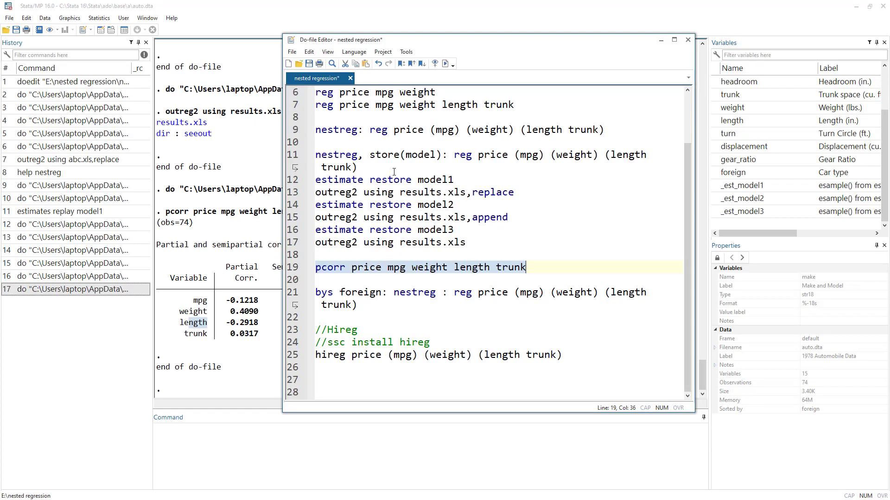
- Compare the nestreg, store(model) command on do-file line 11 with the bys foreign: prefix on line 21
{"action": "left_click_drag", "start_coordinate": [367, 164], "coordinate": [293, 145]}
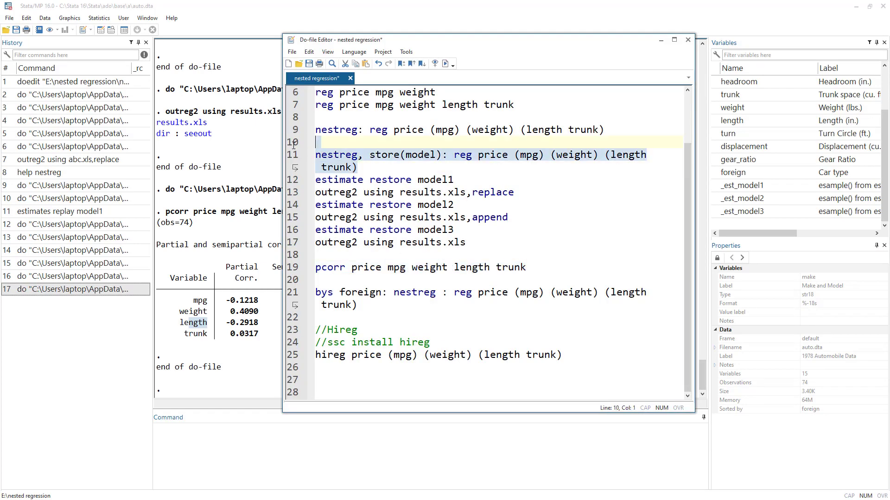
{"action": "double_click", "coordinate": [366, 295]}
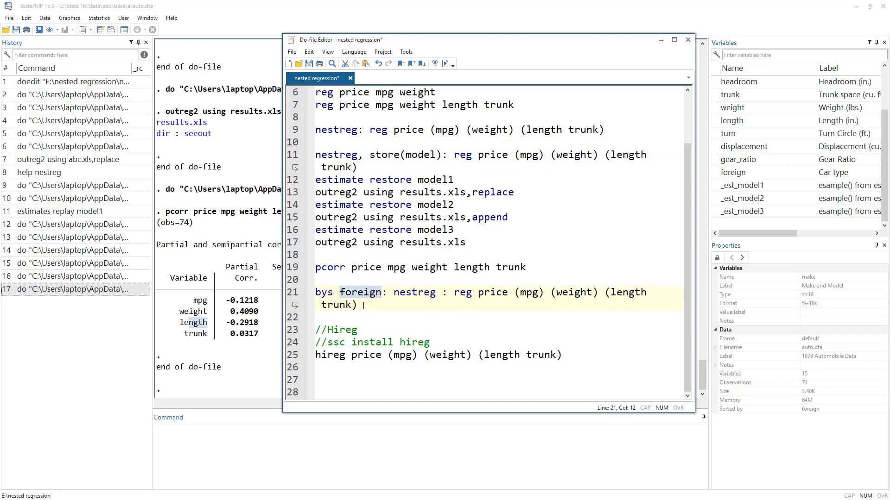
{"action": "triple_click", "coordinate": [364, 306]}
{"action": "left_click", "coordinate": [340, 305]}
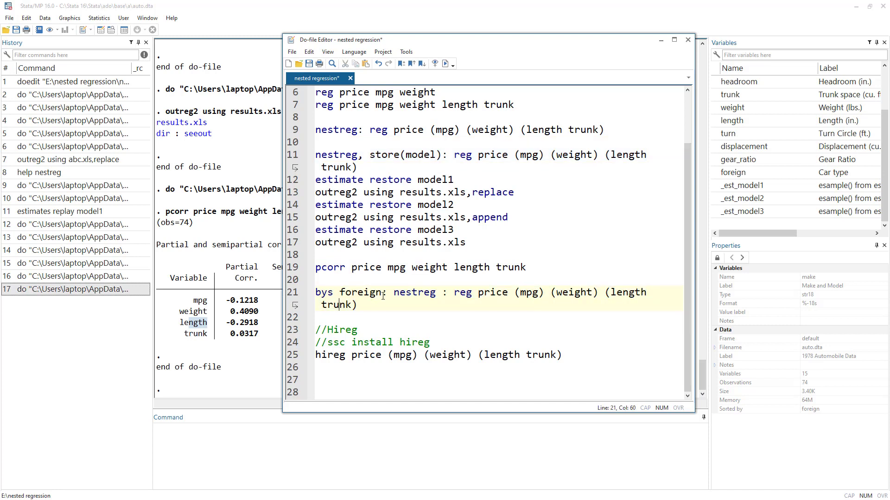
{"action": "left_click_drag", "start_coordinate": [389, 294], "coordinate": [310, 294]}
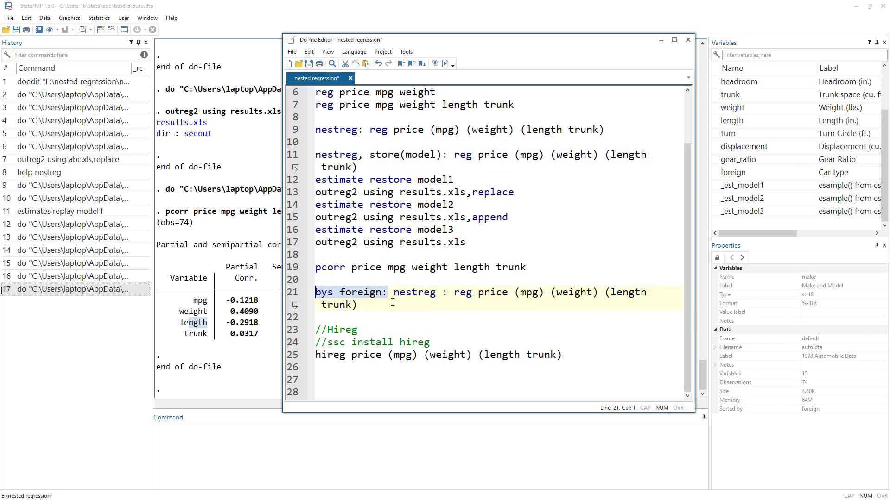
{"action": "double_click", "coordinate": [362, 295]}
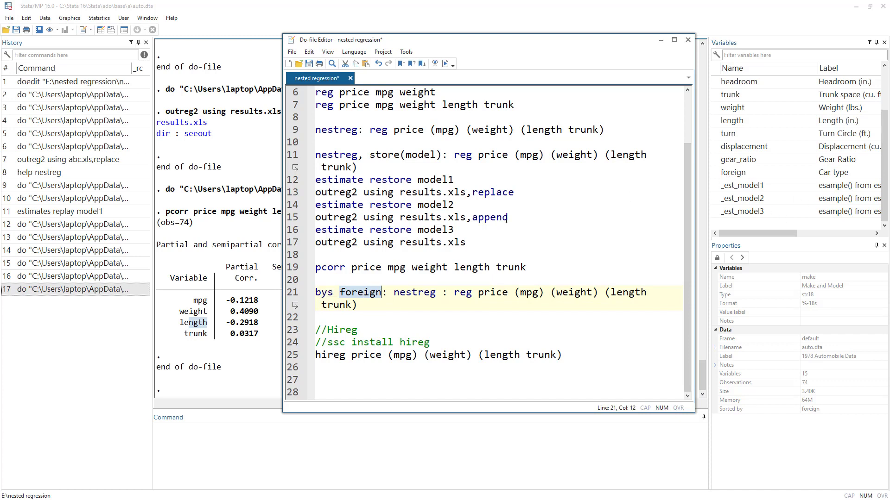
{"action": "left_click", "coordinate": [360, 281]}
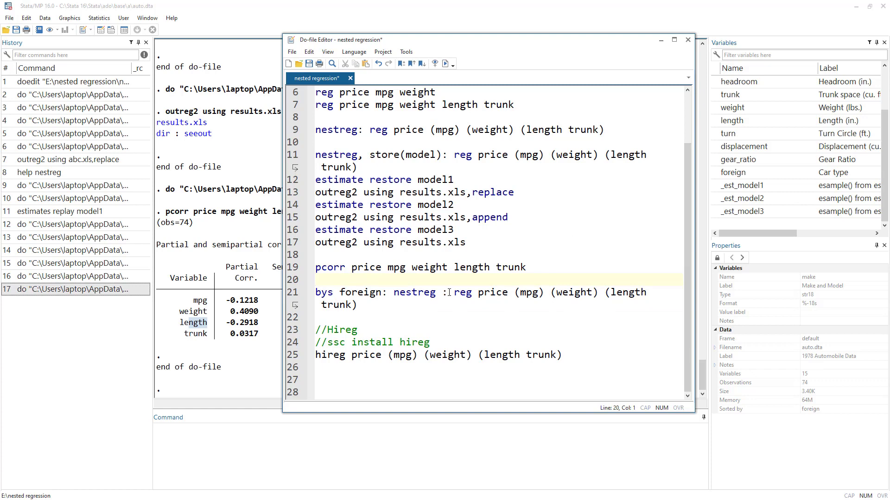
{"action": "left_click_drag", "start_coordinate": [449, 292], "coordinate": [319, 295]}
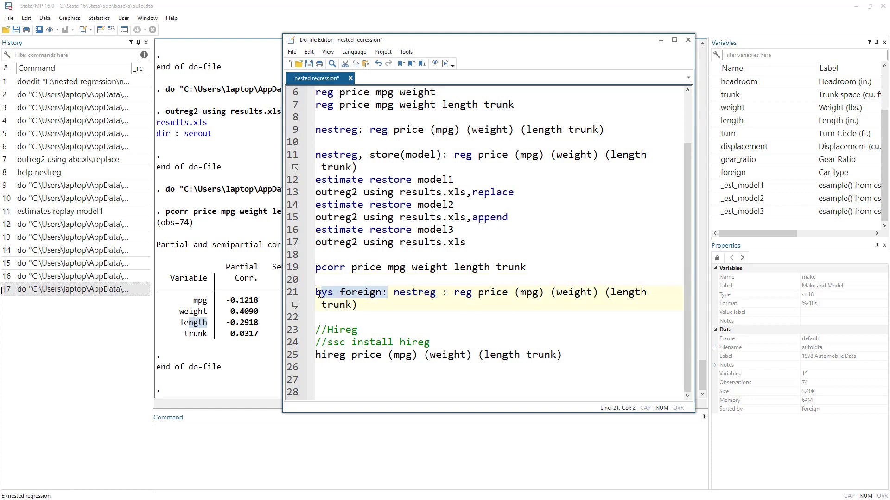
- Run only do-file line 21, bys foreign: nestreg : reg price (mpg) (weight) (length trunk)
{"action": "left_click", "coordinate": [368, 305]}
{"action": "left_click", "coordinate": [290, 292]}
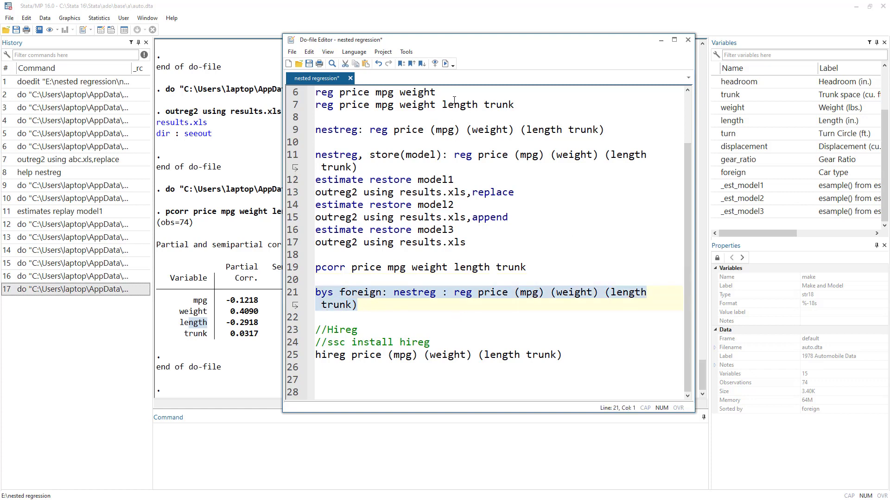
{"action": "left_click", "coordinate": [445, 64]}
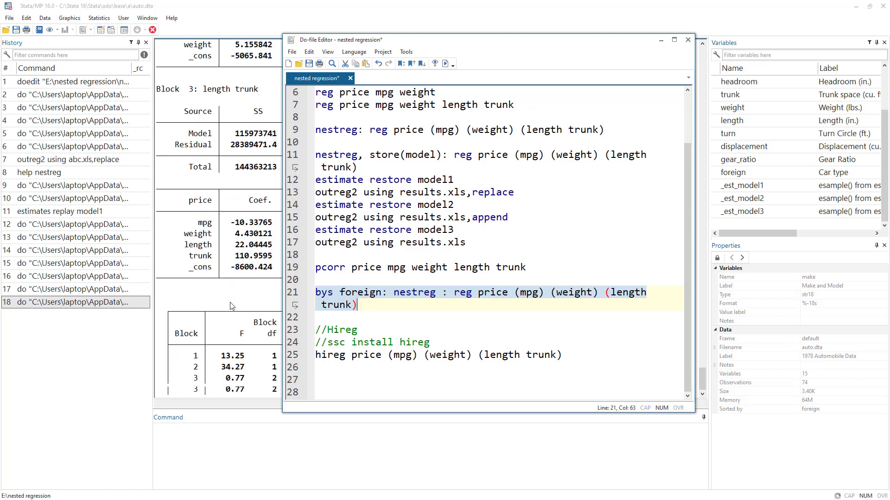
- Examine the nested regression output for the Foreign and Domestic groups through the final block summary table, and return to the do-file
{"action": "left_click", "coordinate": [223, 305]}
{"action": "scroll", "coordinate": [199, 302], "scroll_direction": "up", "scroll_amount": 7}
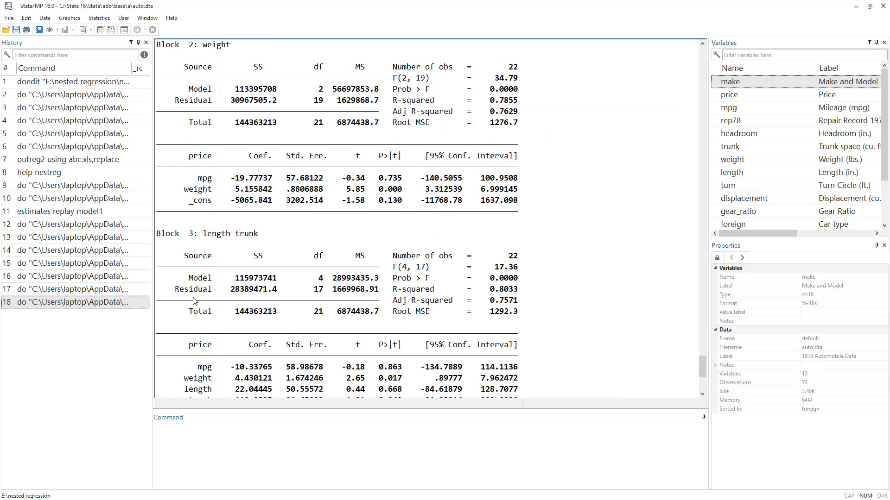
{"action": "scroll", "coordinate": [205, 241], "scroll_direction": "up", "scroll_amount": 7}
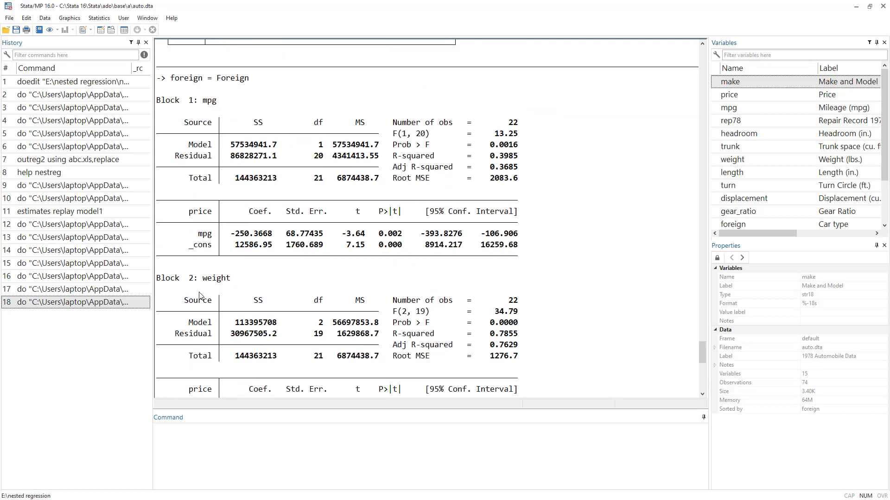
{"action": "scroll", "coordinate": [189, 153], "scroll_direction": "up", "scroll_amount": 2}
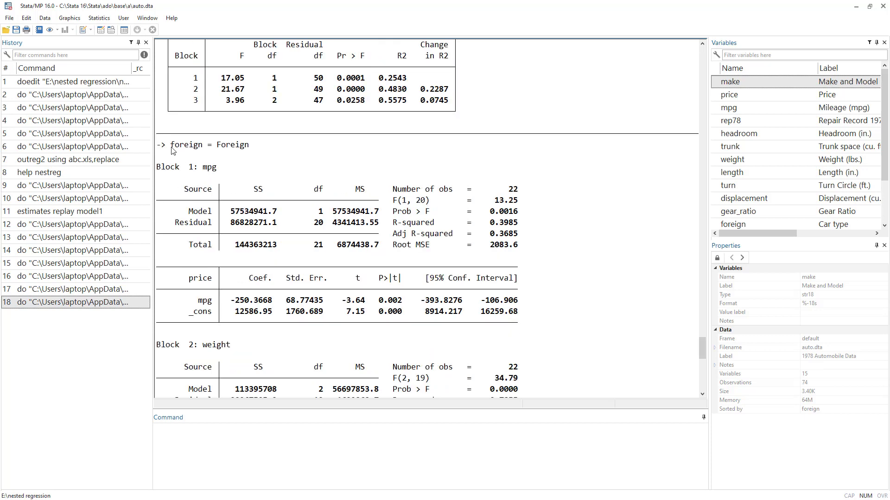
{"action": "left_click_drag", "start_coordinate": [171, 149], "coordinate": [251, 148]}
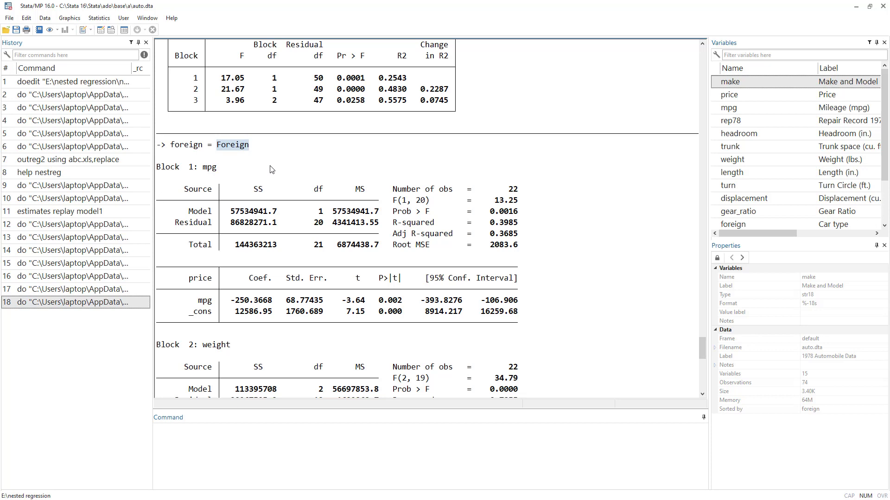
{"action": "scroll", "coordinate": [265, 191], "scroll_direction": "up", "scroll_amount": 5}
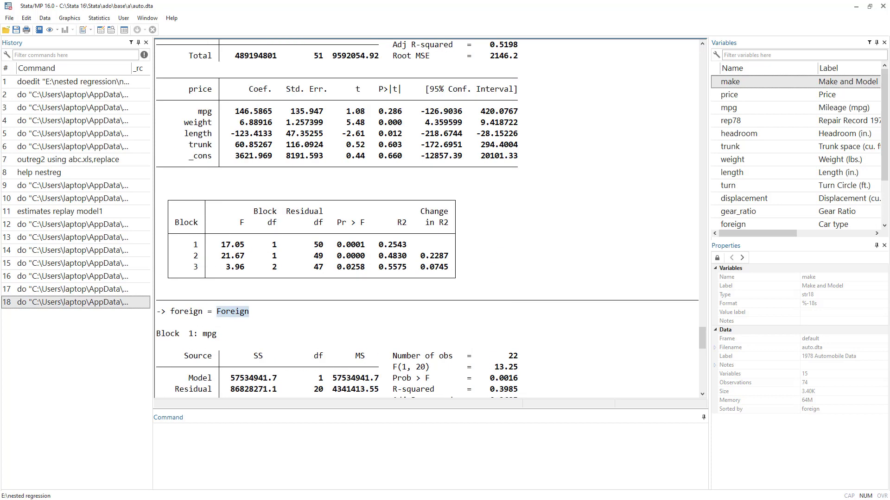
{"action": "scroll", "coordinate": [221, 203], "scroll_direction": "up", "scroll_amount": 15}
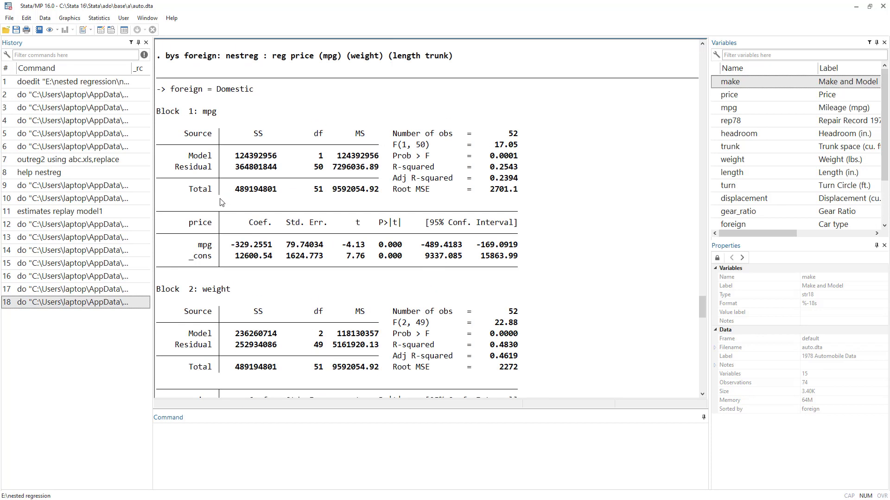
{"action": "scroll", "coordinate": [220, 203], "scroll_direction": "up", "scroll_amount": 1}
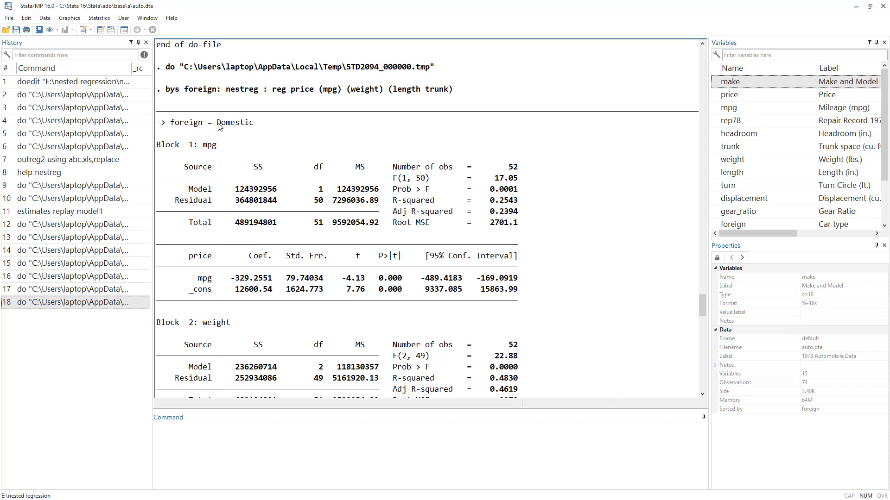
{"action": "left_click_drag", "start_coordinate": [217, 122], "coordinate": [254, 123]}
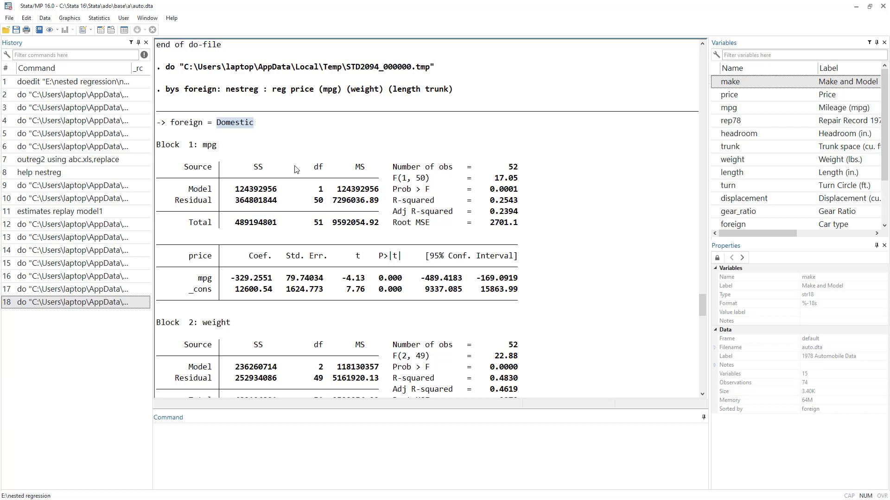
{"action": "scroll", "coordinate": [267, 186], "scroll_direction": "down", "scroll_amount": 14}
{"action": "scroll", "coordinate": [267, 186], "scroll_direction": "down", "scroll_amount": 20}
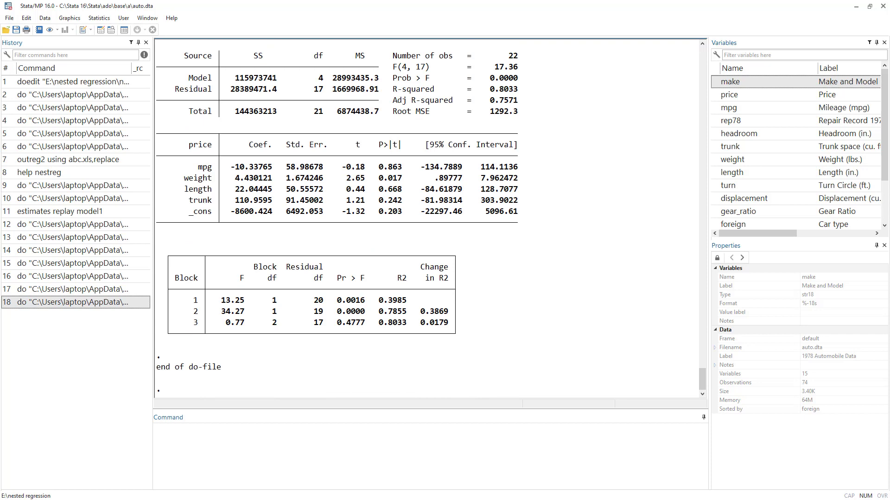
{"action": "key", "text": "alt+Tab"}
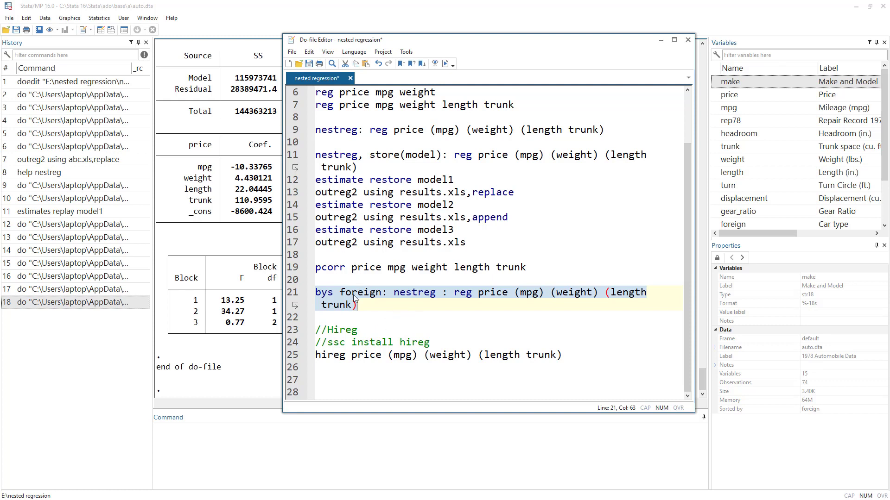
- Review the Hireg comment and ssc install hireg note, and run only do-file line 25, hireg price (mpg) (weight) (length trunk)
{"action": "left_click", "coordinate": [345, 329]}
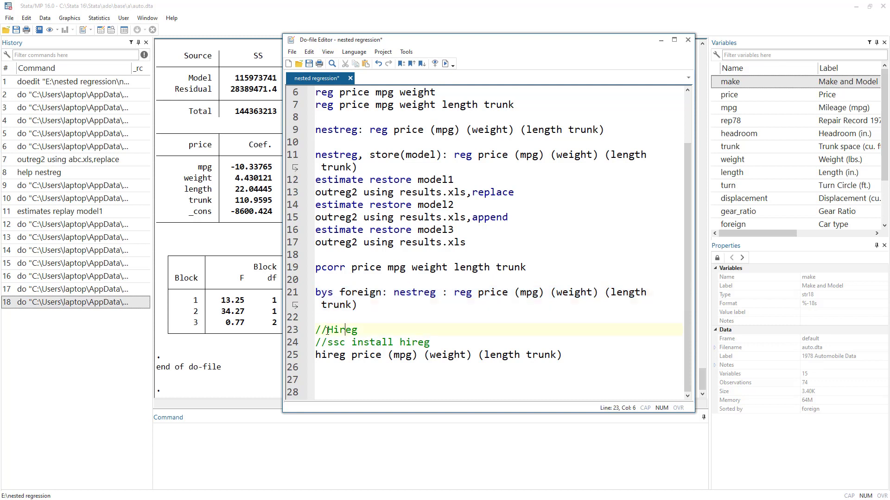
{"action": "left_click_drag", "start_coordinate": [327, 331], "coordinate": [356, 332]}
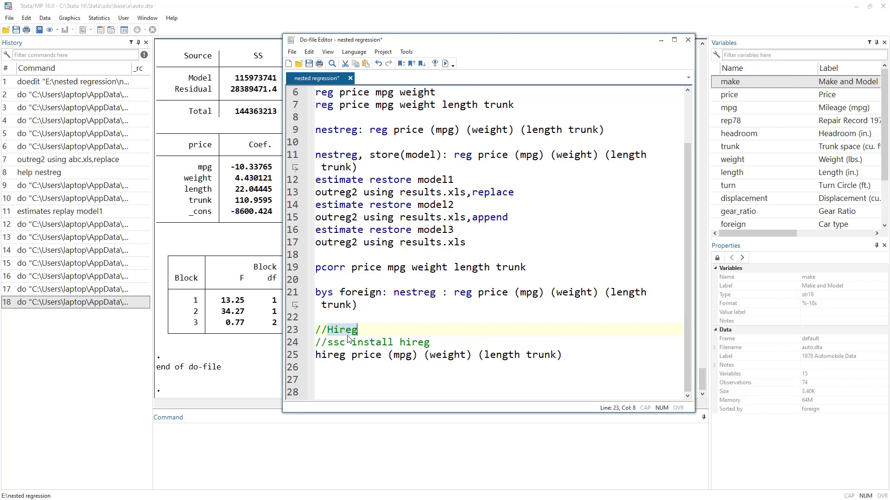
{"action": "left_click_drag", "start_coordinate": [328, 343], "coordinate": [432, 342]}
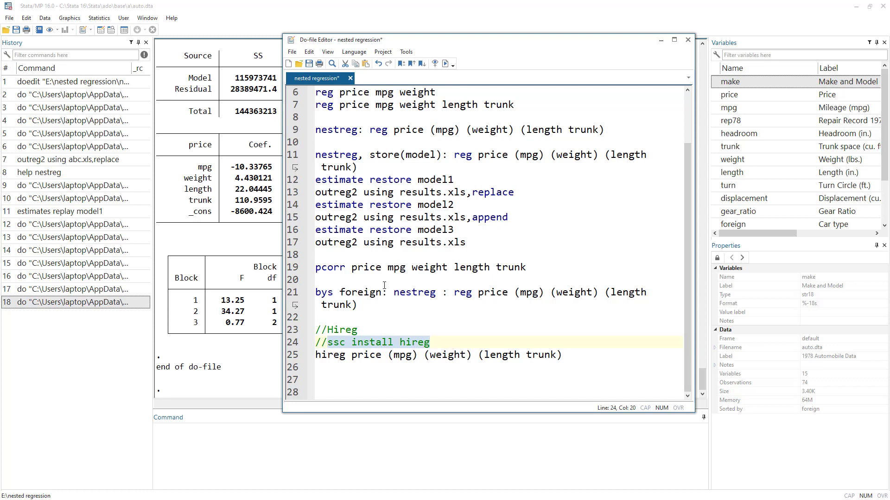
{"action": "double_click", "coordinate": [323, 358]}
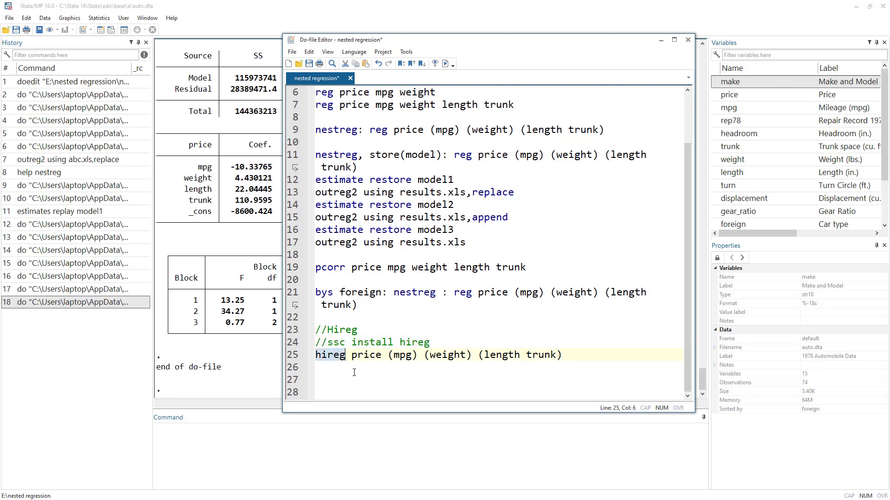
{"action": "left_click", "coordinate": [286, 360]}
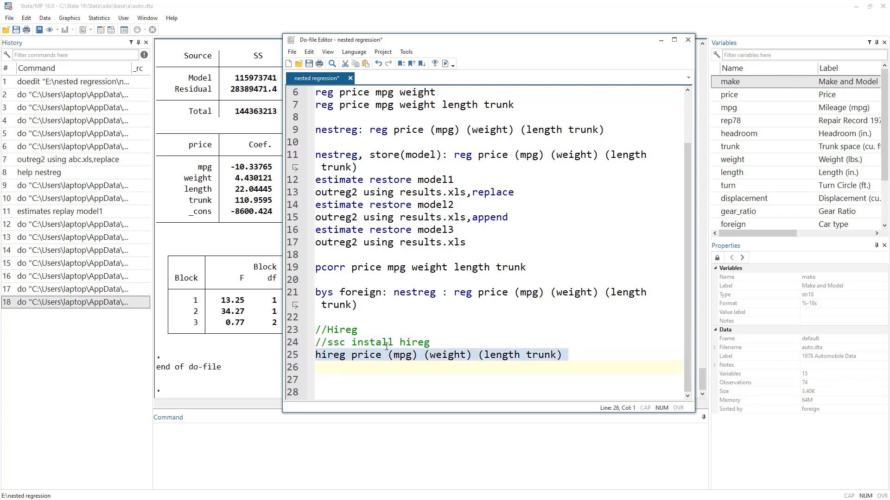
{"action": "left_click", "coordinate": [445, 64]}
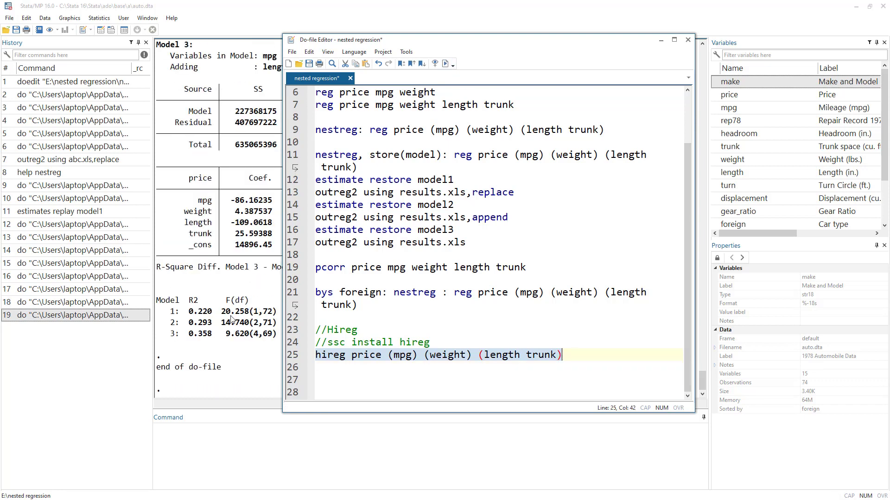
- Examine the hireg output for each model, the R-Square difference lines and the R2 change summary table
{"action": "left_click", "coordinate": [231, 317]}
{"action": "scroll", "coordinate": [297, 306], "scroll_direction": "up", "scroll_amount": 11}
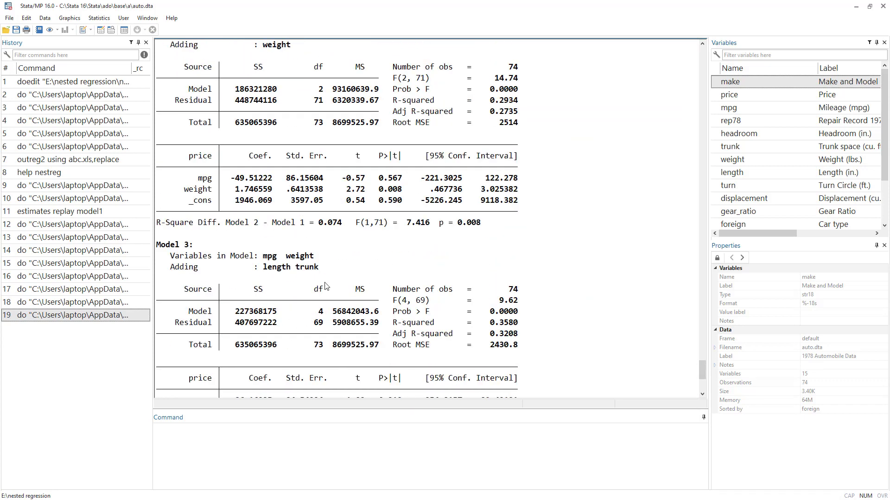
{"action": "scroll", "coordinate": [250, 302], "scroll_direction": "up", "scroll_amount": 6}
{"action": "scroll", "coordinate": [278, 278], "scroll_direction": "down", "scroll_amount": 19}
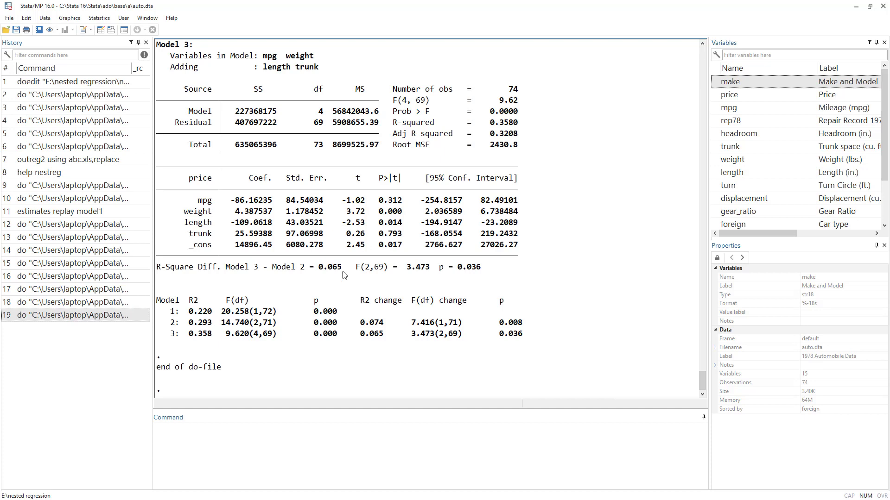
- Return to the do-file and compare the Hireg section with the nestreg, store(model) command on line 11
{"action": "key", "text": "alt+Tab"}
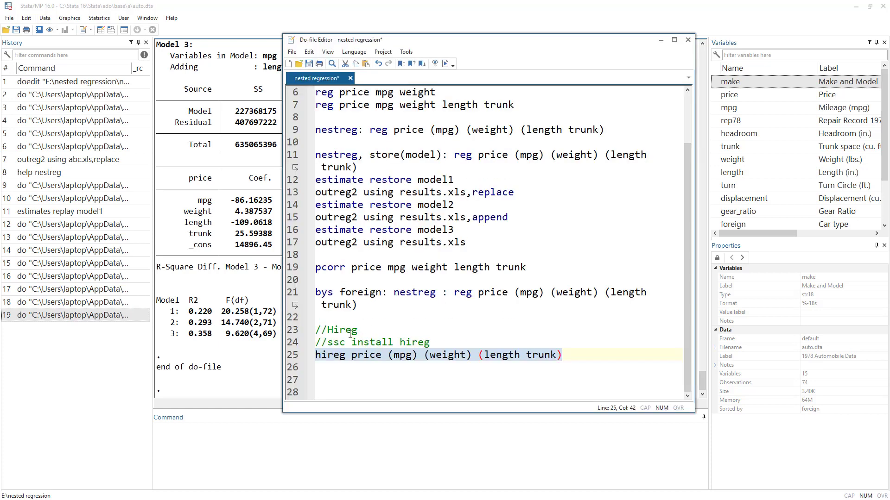
{"action": "double_click", "coordinate": [350, 331]}
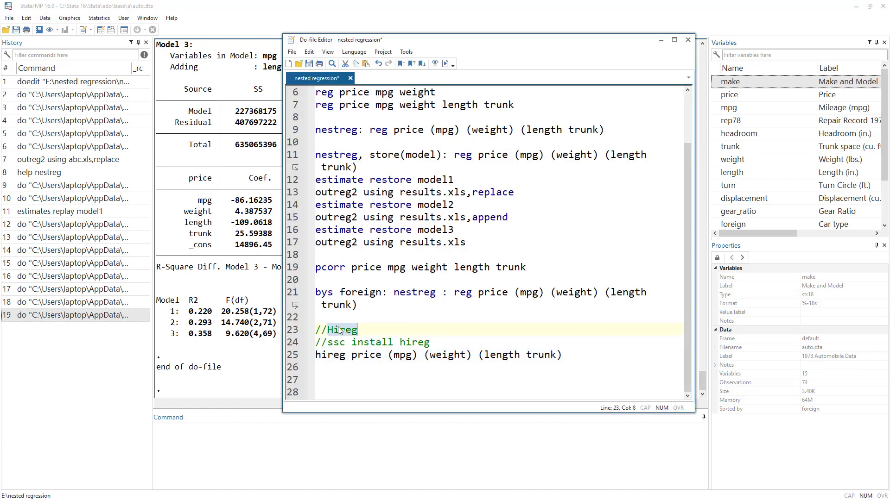
{"action": "left_click", "coordinate": [344, 330]}
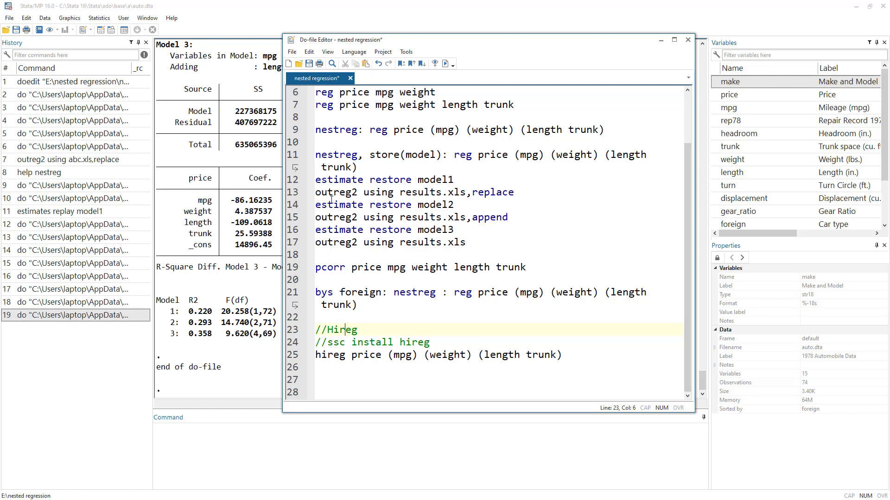
{"action": "double_click", "coordinate": [333, 154]}
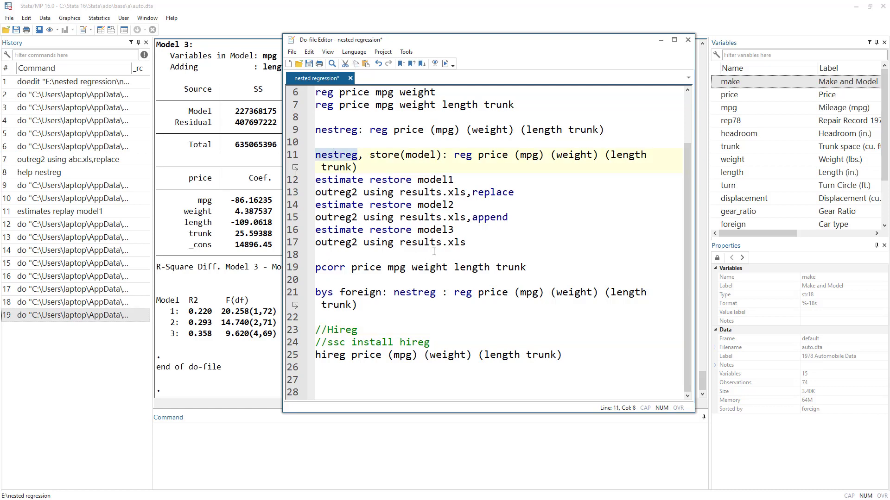